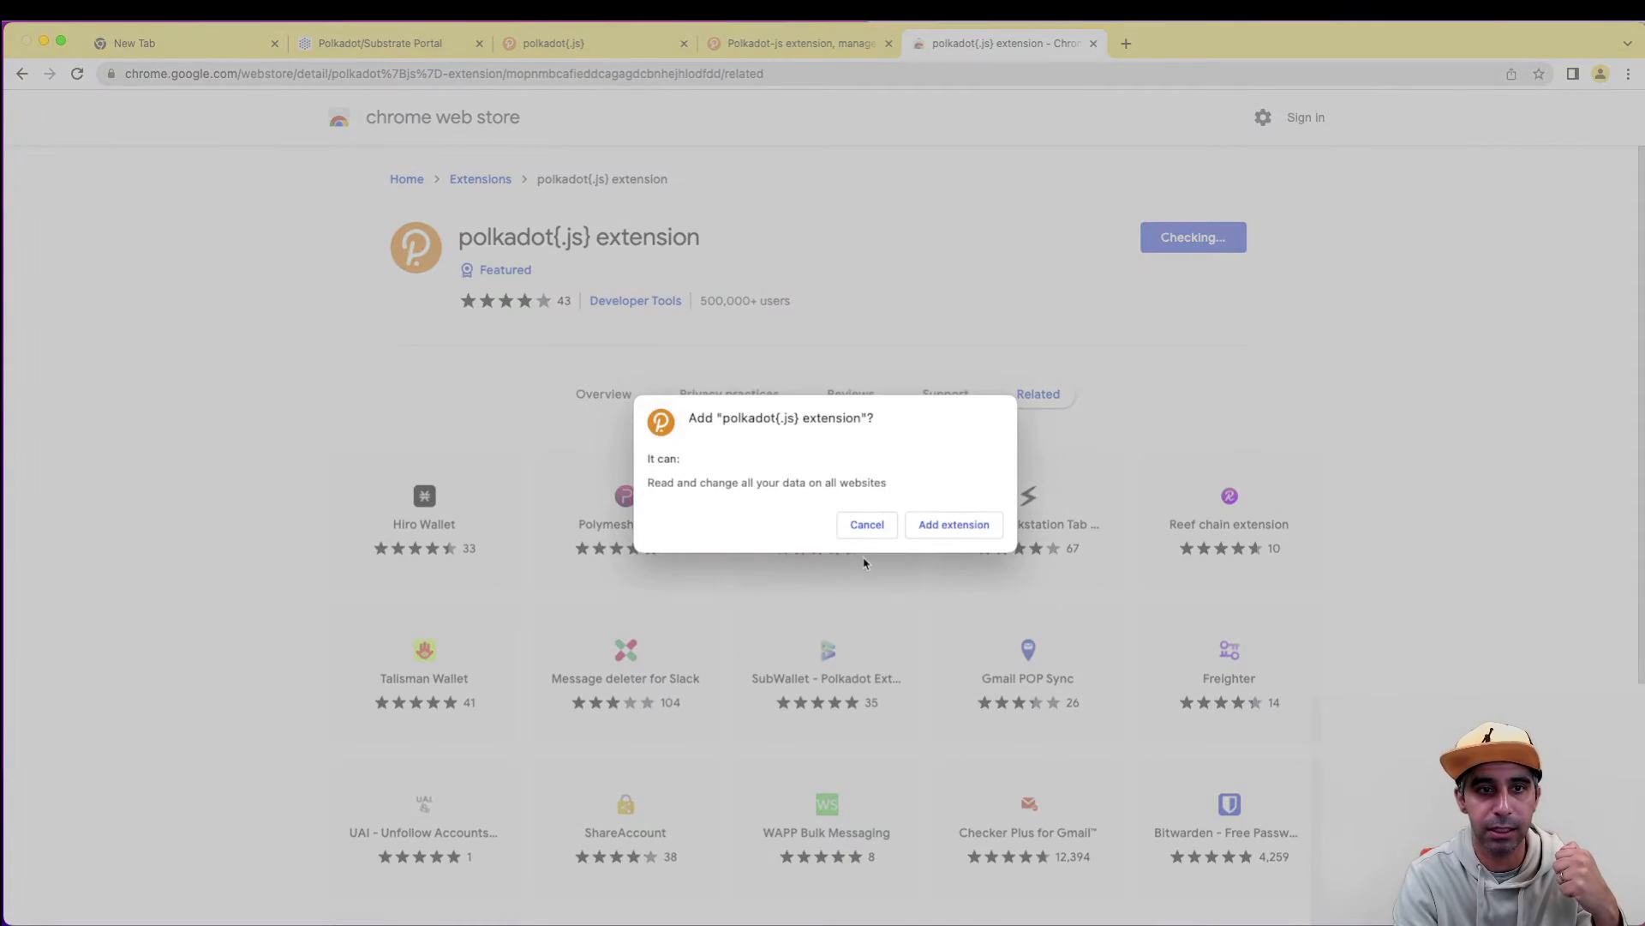
Add the polkadot{.js} extension to Chrome and pin it for quick access
{"action": "left_click", "coordinate": [960, 527]}
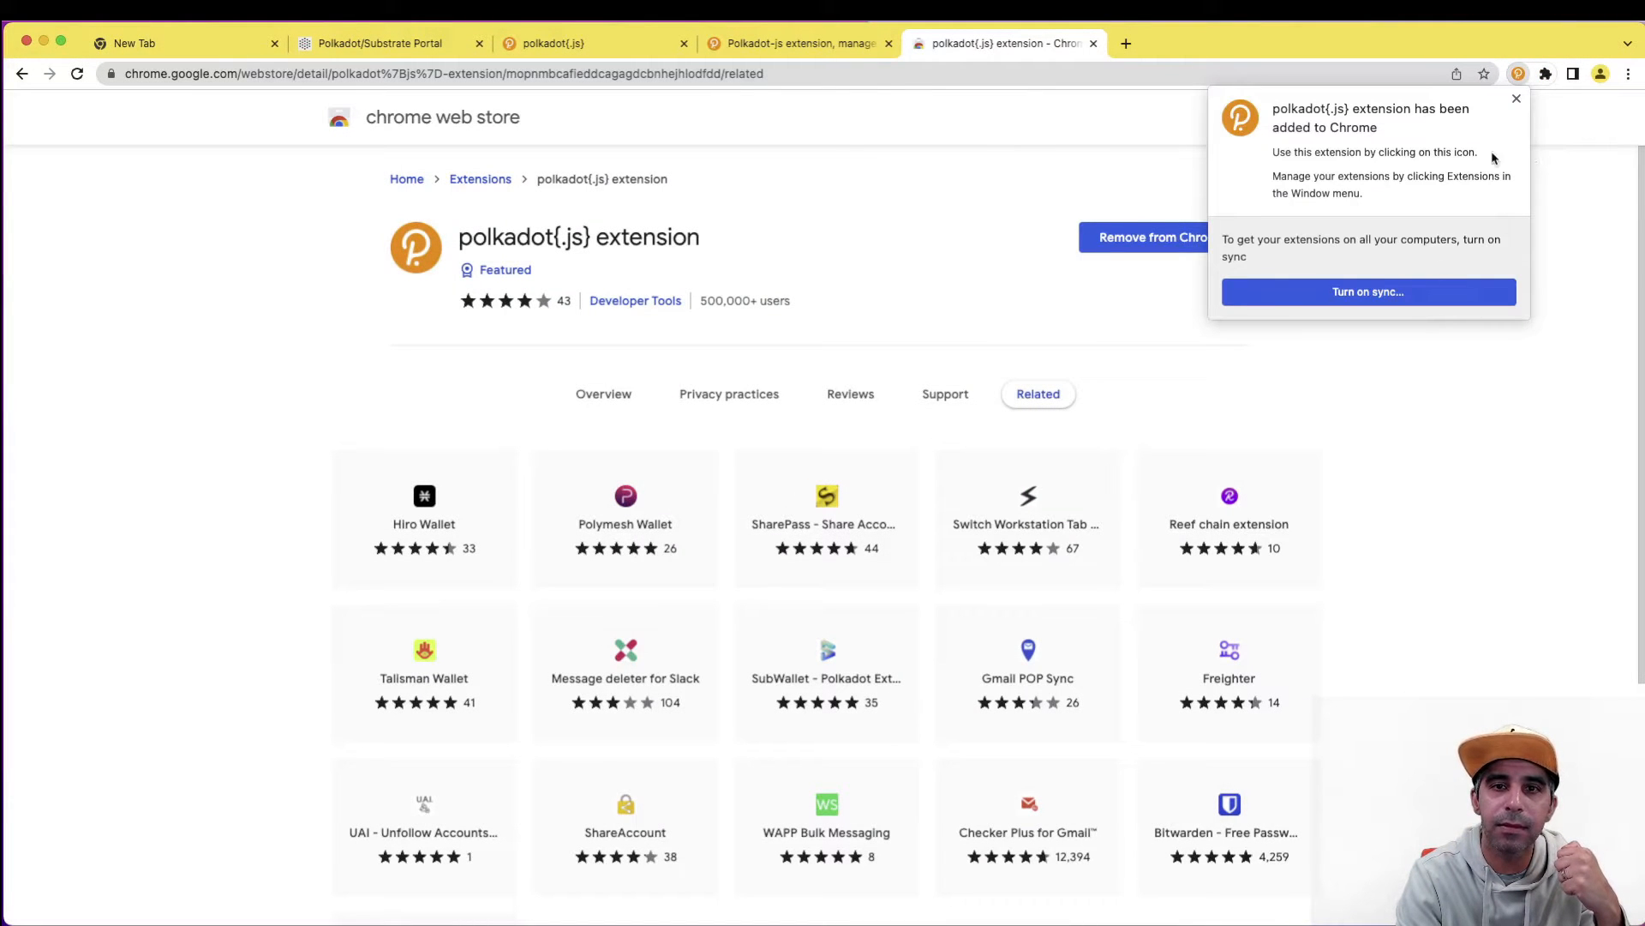
{"action": "left_click", "coordinate": [1516, 98]}
{"action": "left_click", "coordinate": [1545, 75]}
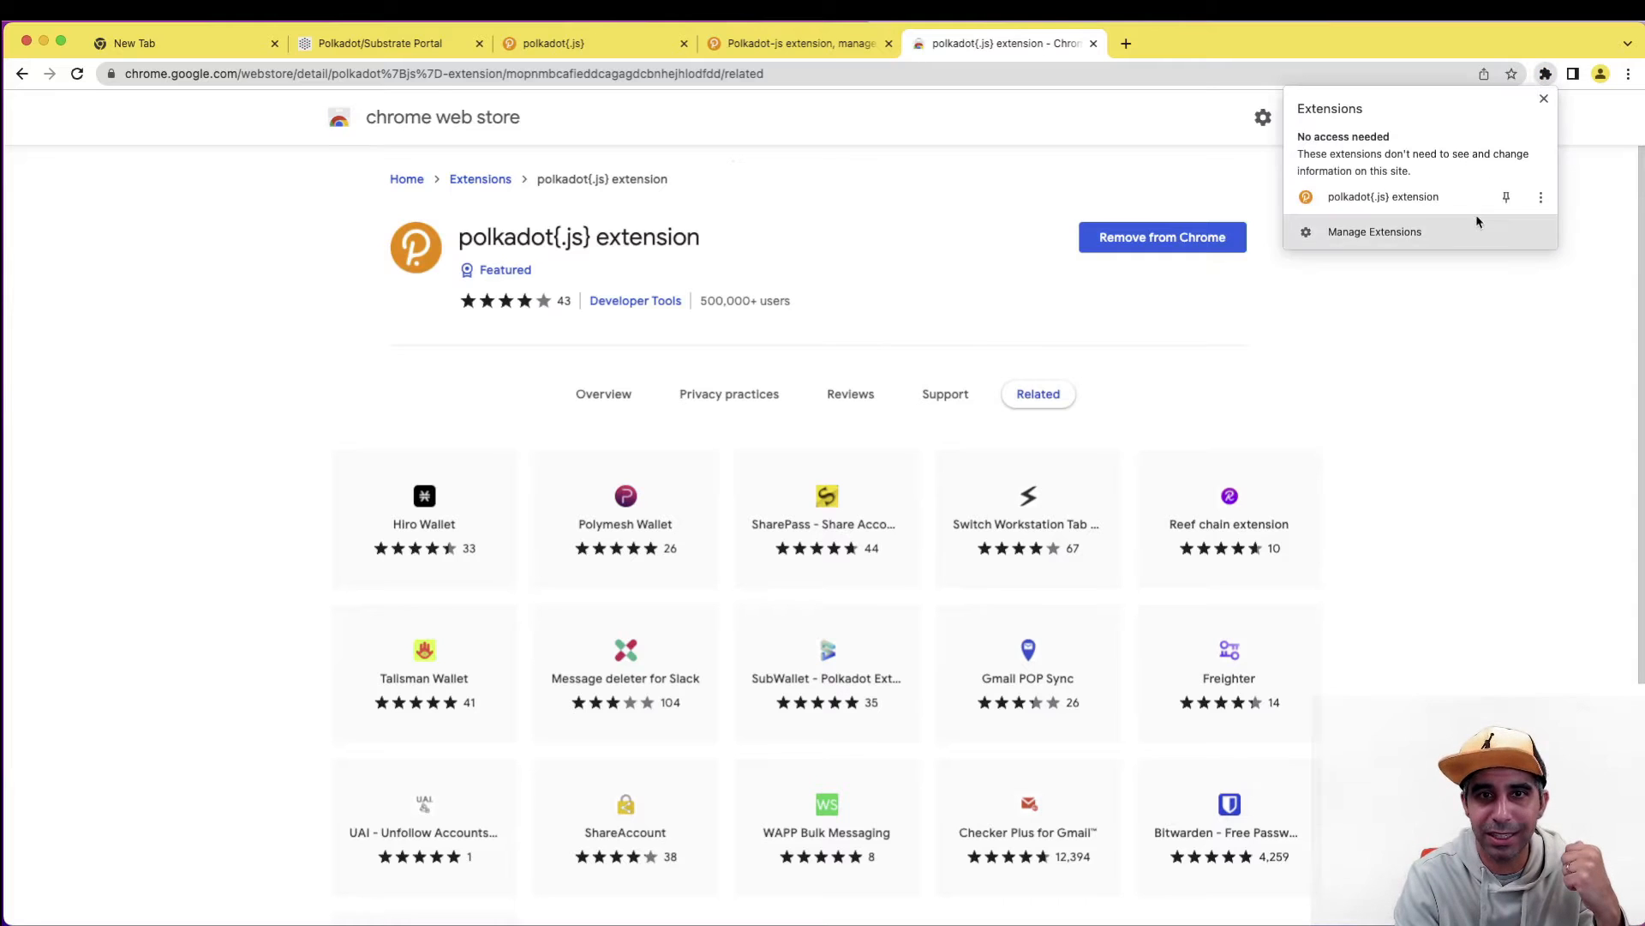
{"action": "left_click", "coordinate": [1506, 196]}
{"action": "left_click", "coordinate": [1458, 375]}
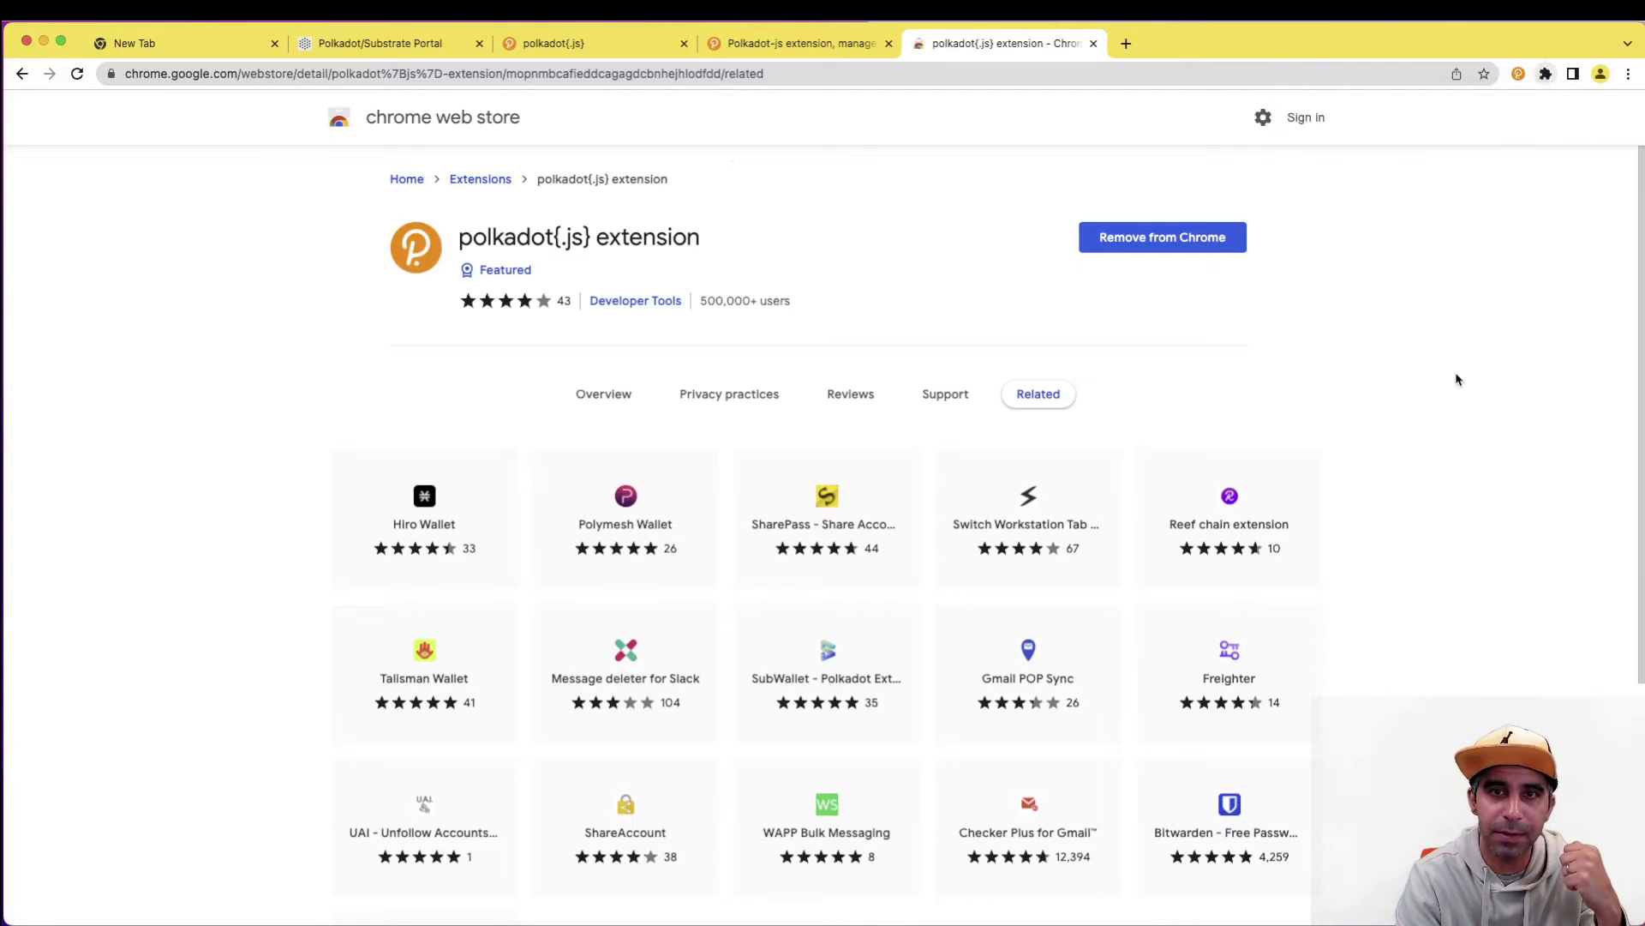
Open the polkadot{.js} extension, accept its usage notes and start creating a new account
{"action": "left_click", "coordinate": [1518, 75]}
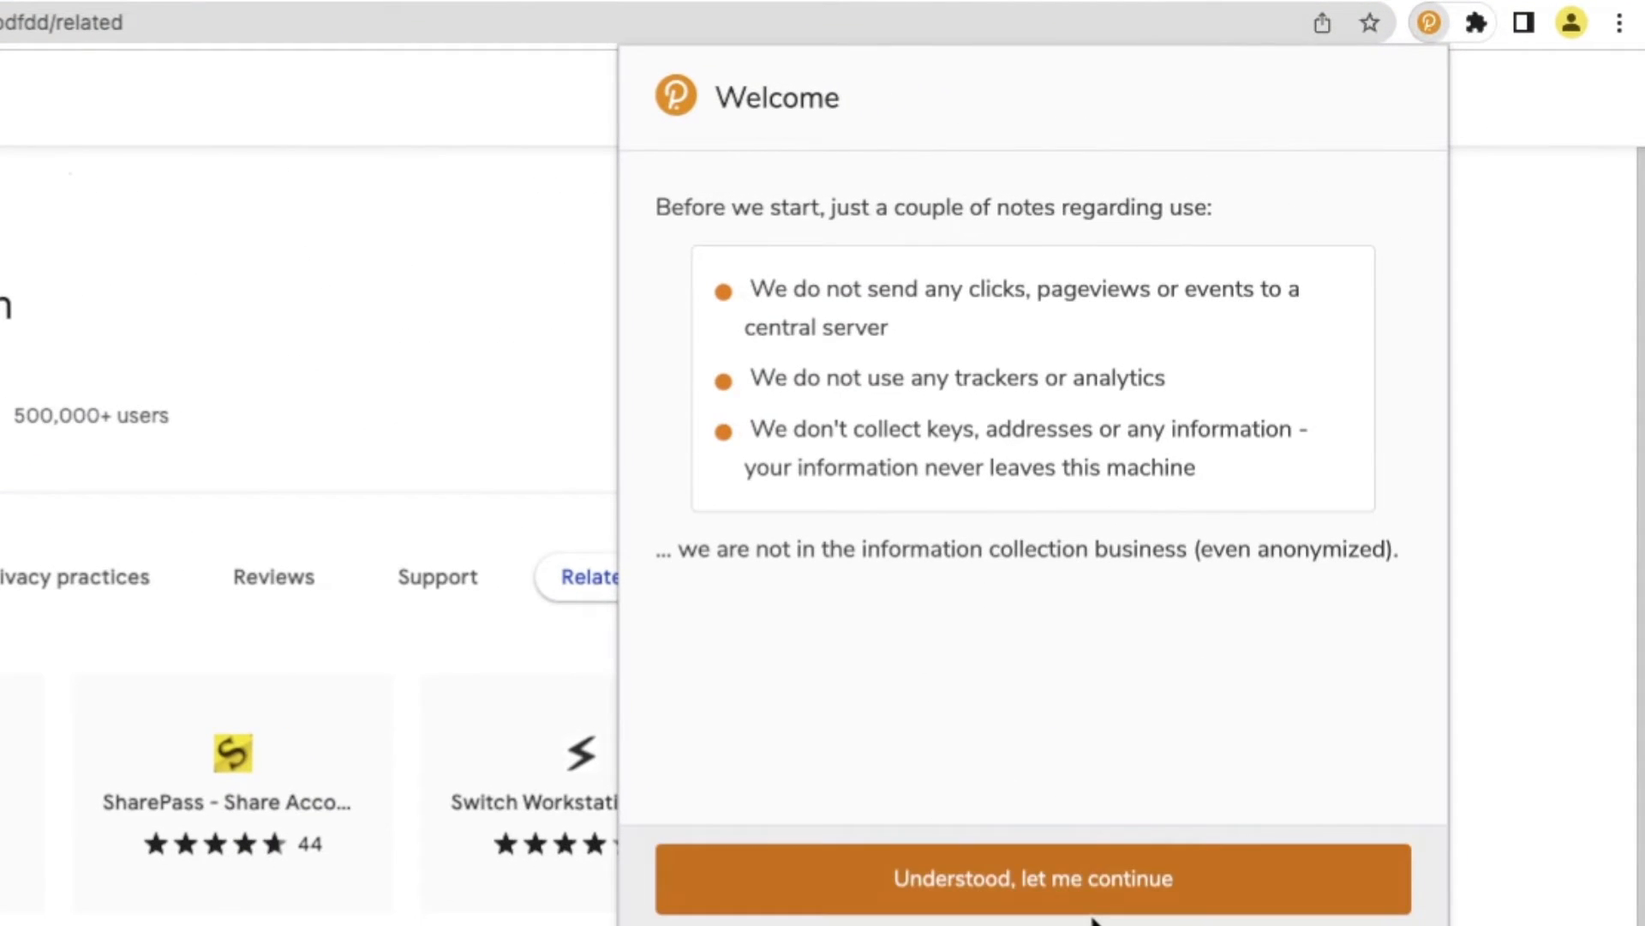
{"action": "left_click", "coordinate": [1091, 892]}
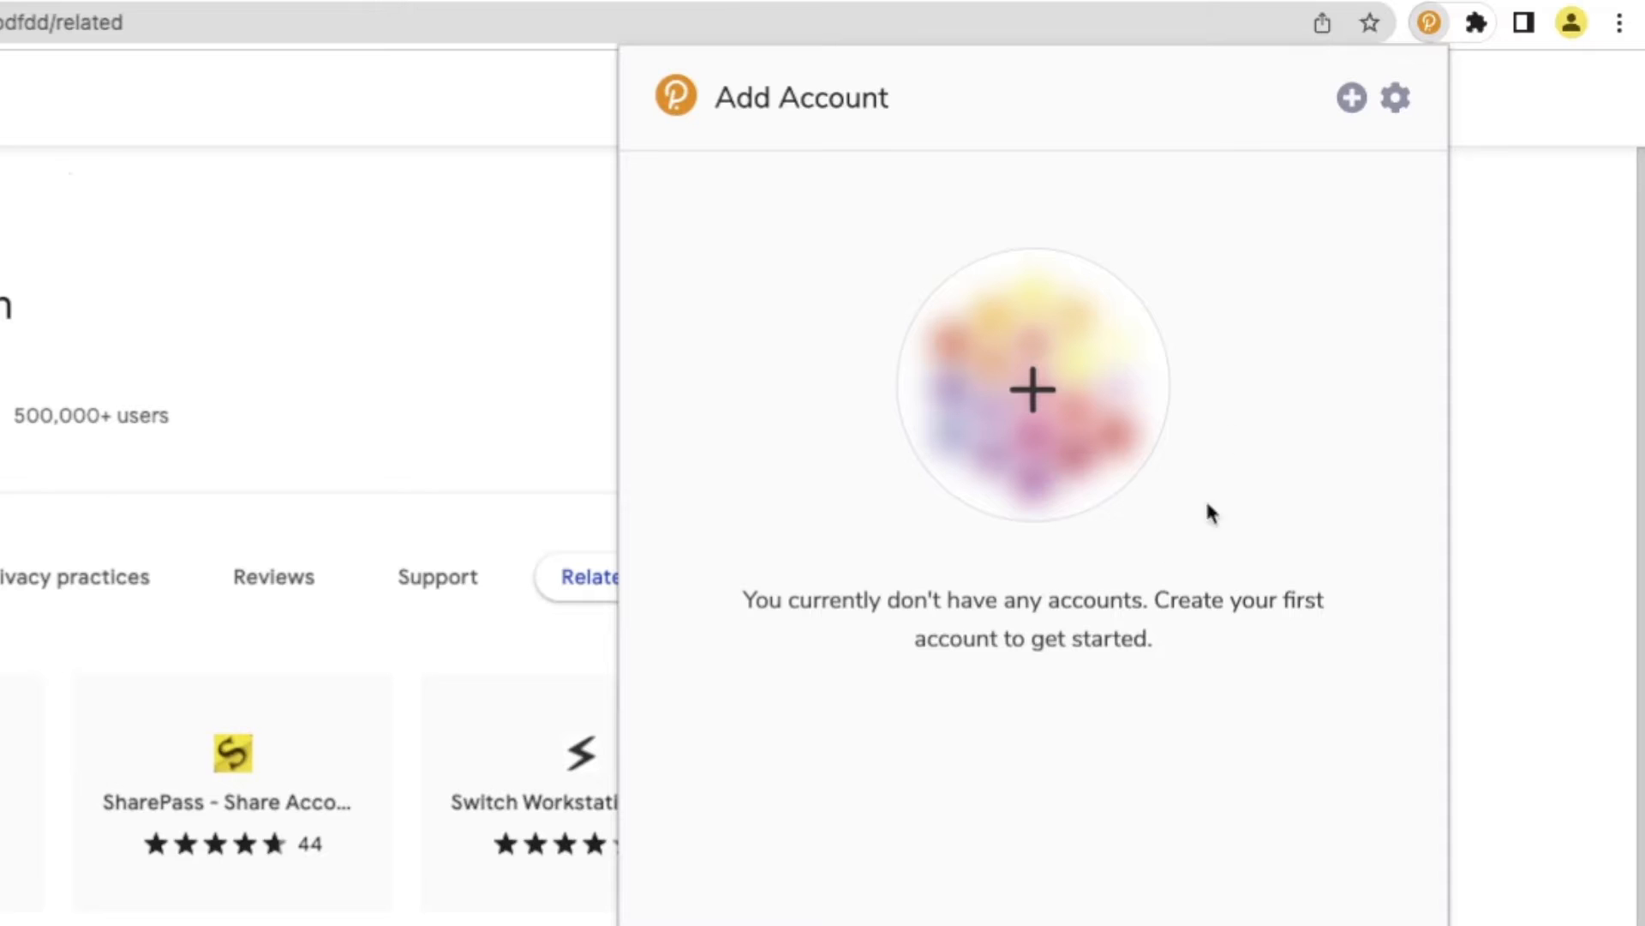
{"action": "left_click", "coordinate": [1353, 101]}
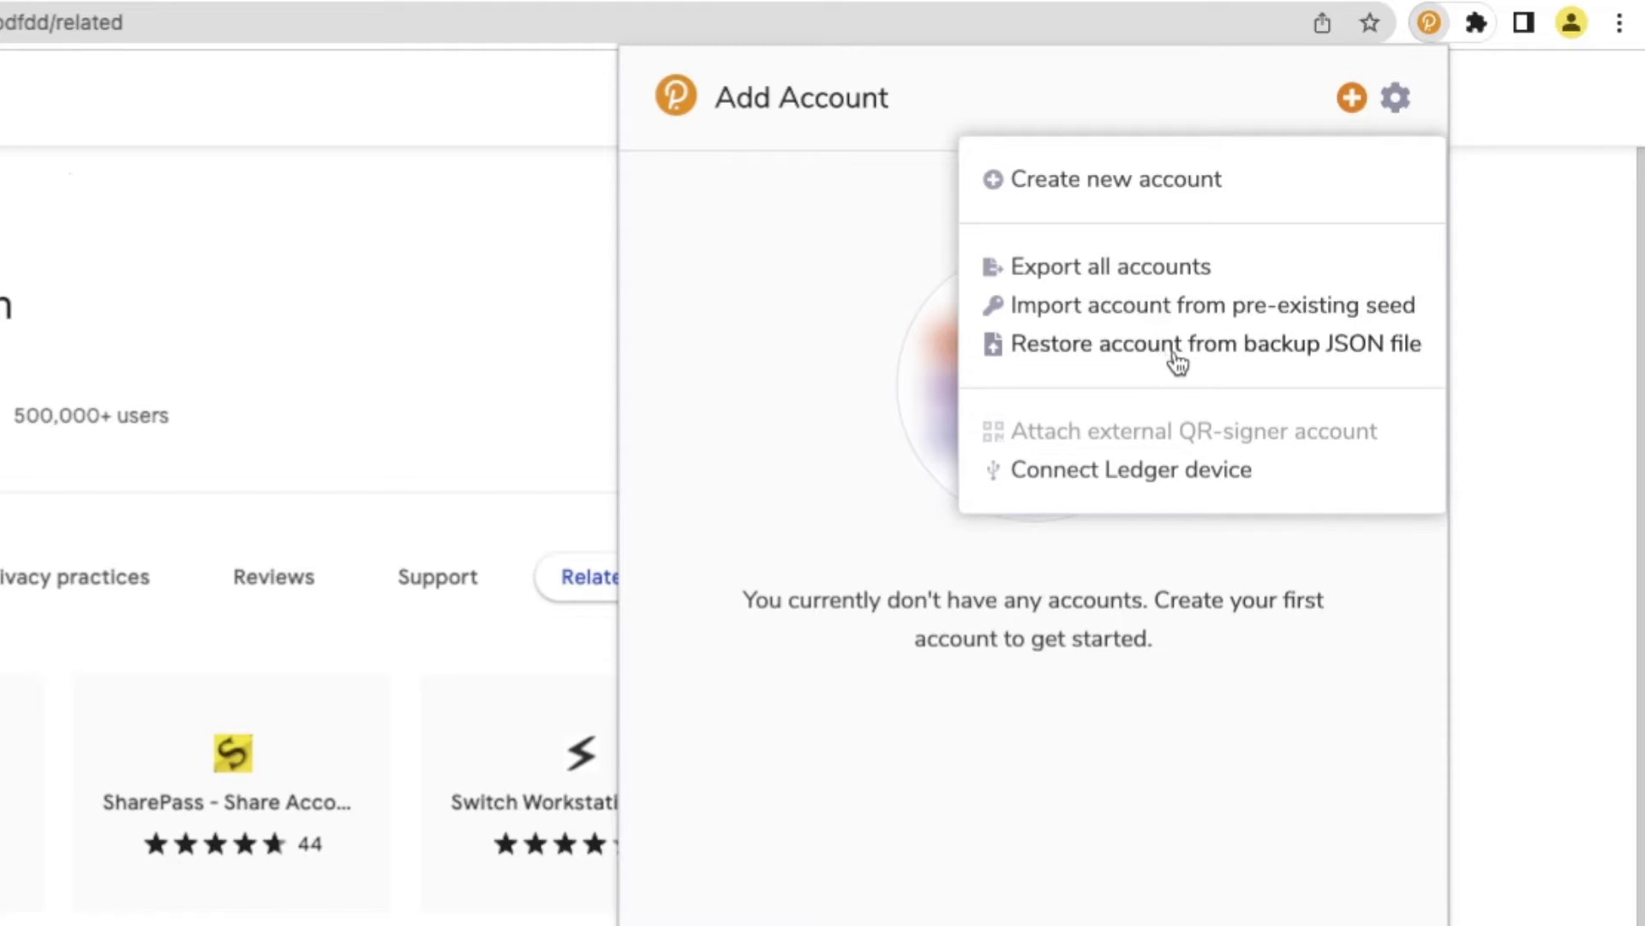
{"action": "left_click", "coordinate": [1112, 187]}
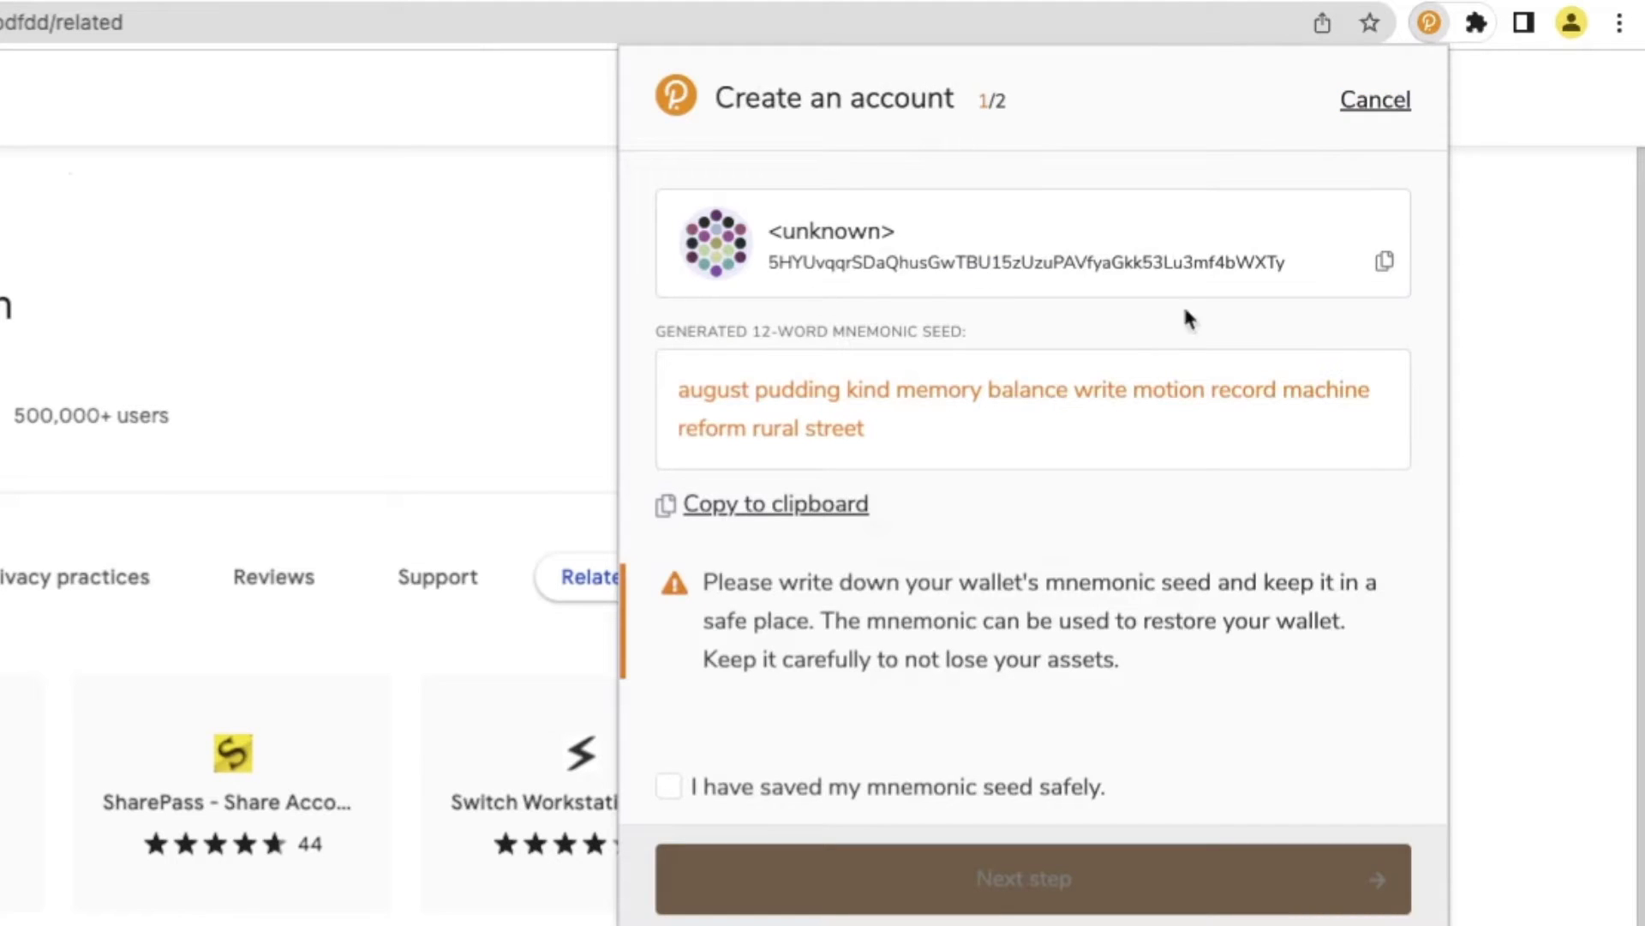
Copy the generated mnemonic seed, confirm it is saved, and add the account named "test wallet" with a new account password
{"action": "left_click", "coordinate": [836, 514]}
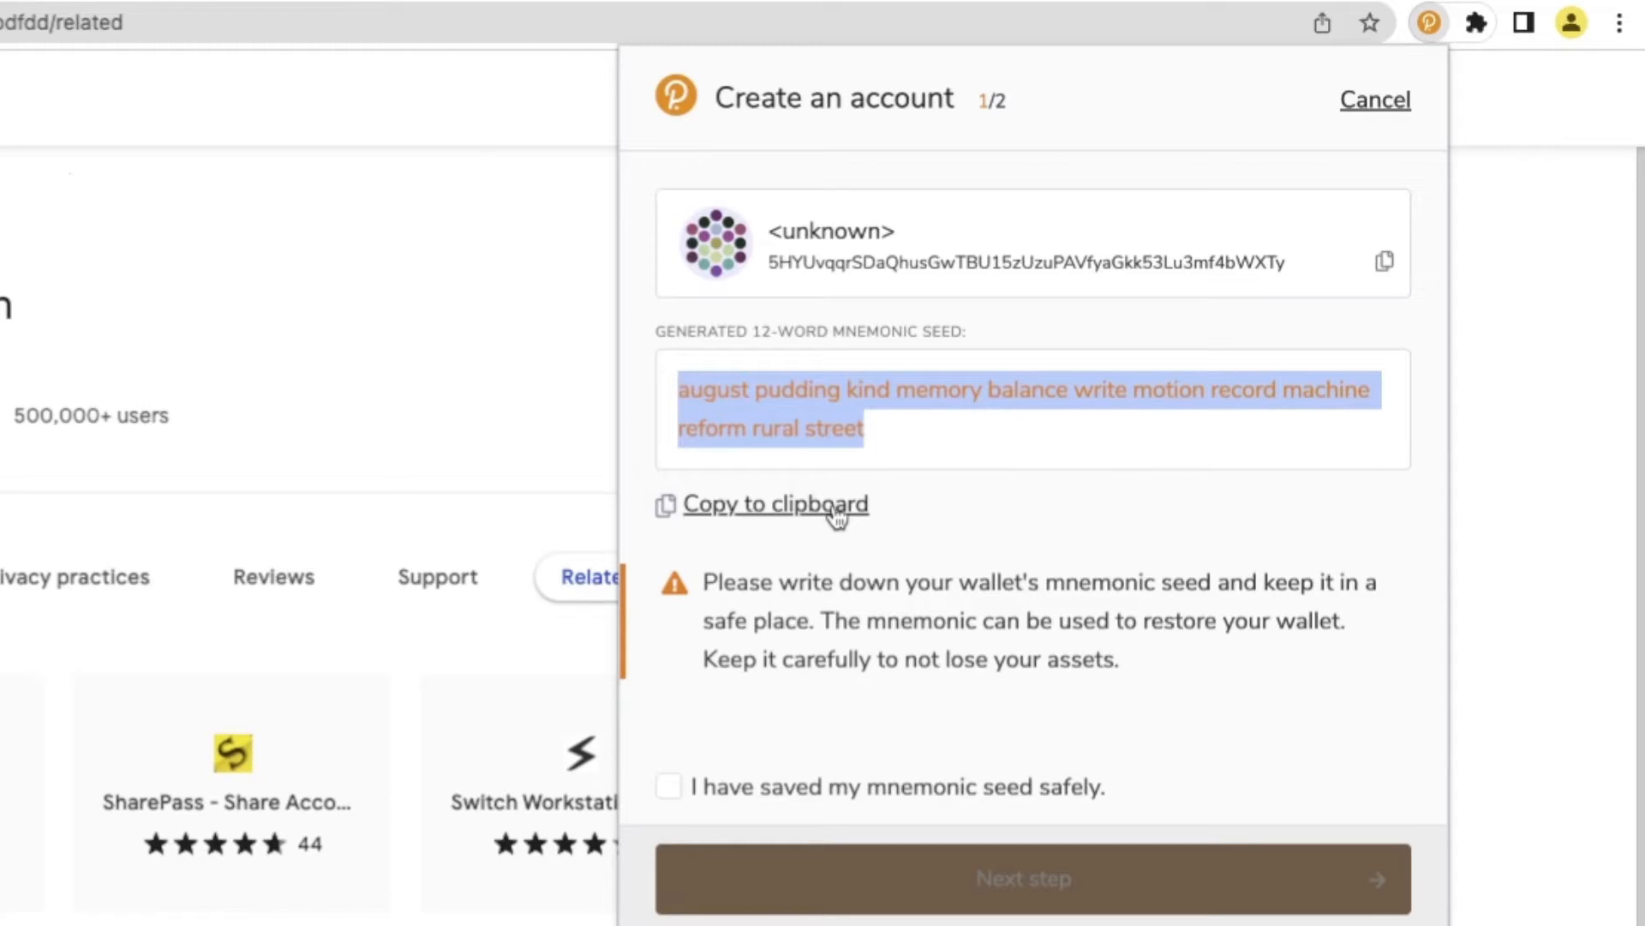
{"action": "left_click", "coordinate": [919, 790]}
{"action": "left_click", "coordinate": [1057, 904]}
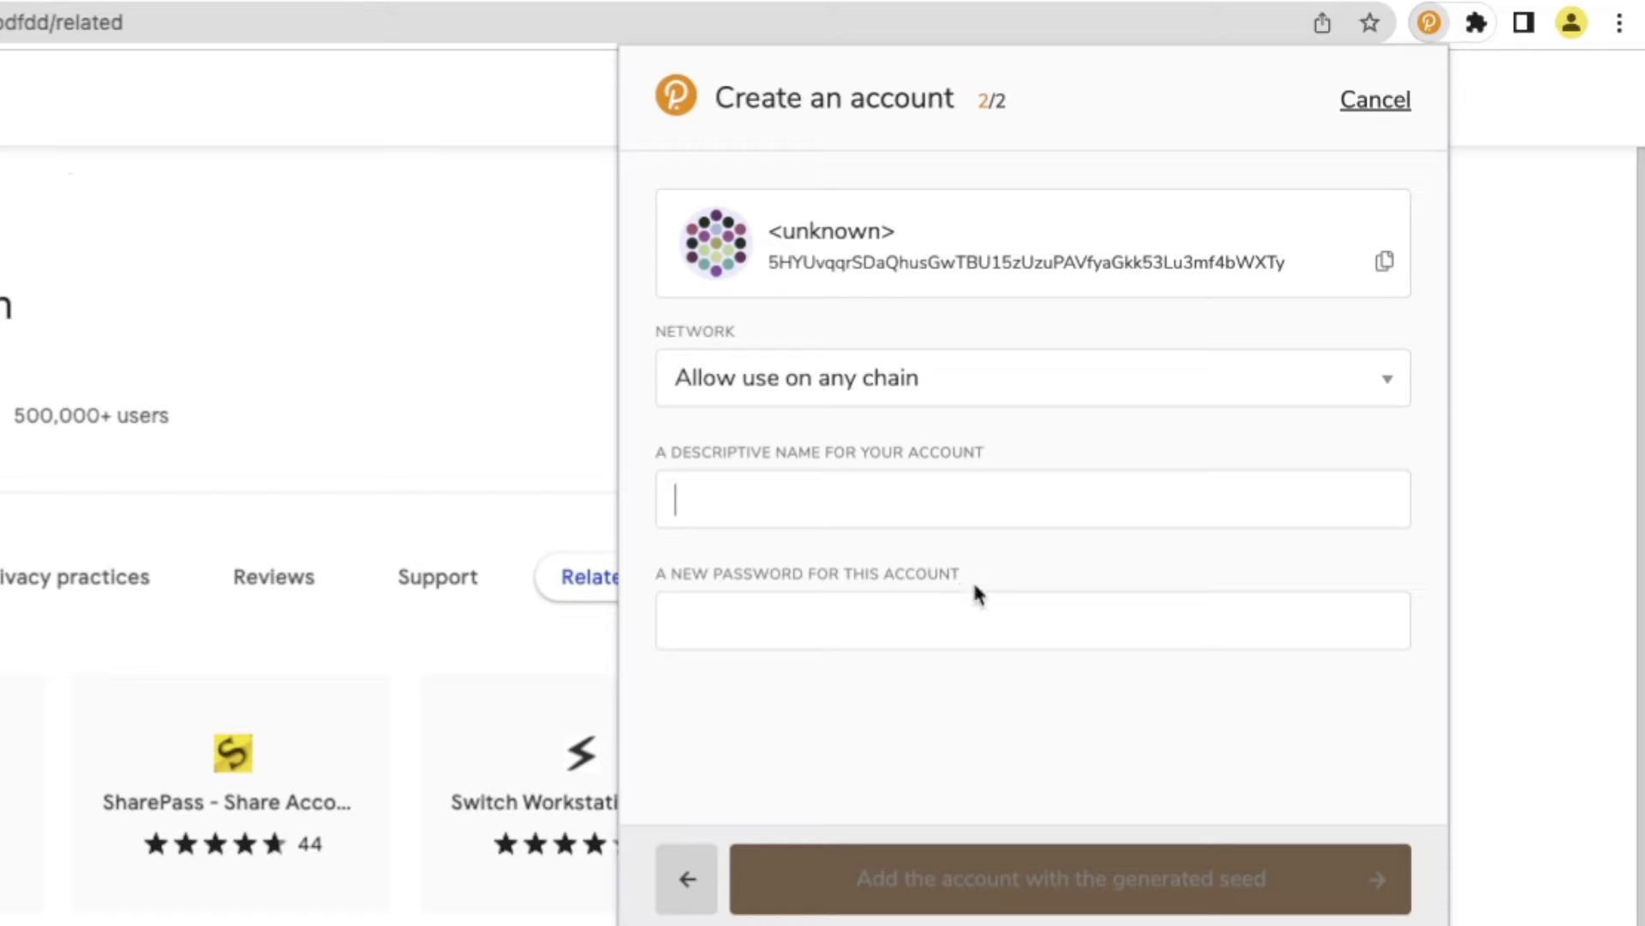
{"action": "left_click", "coordinate": [1022, 882]}
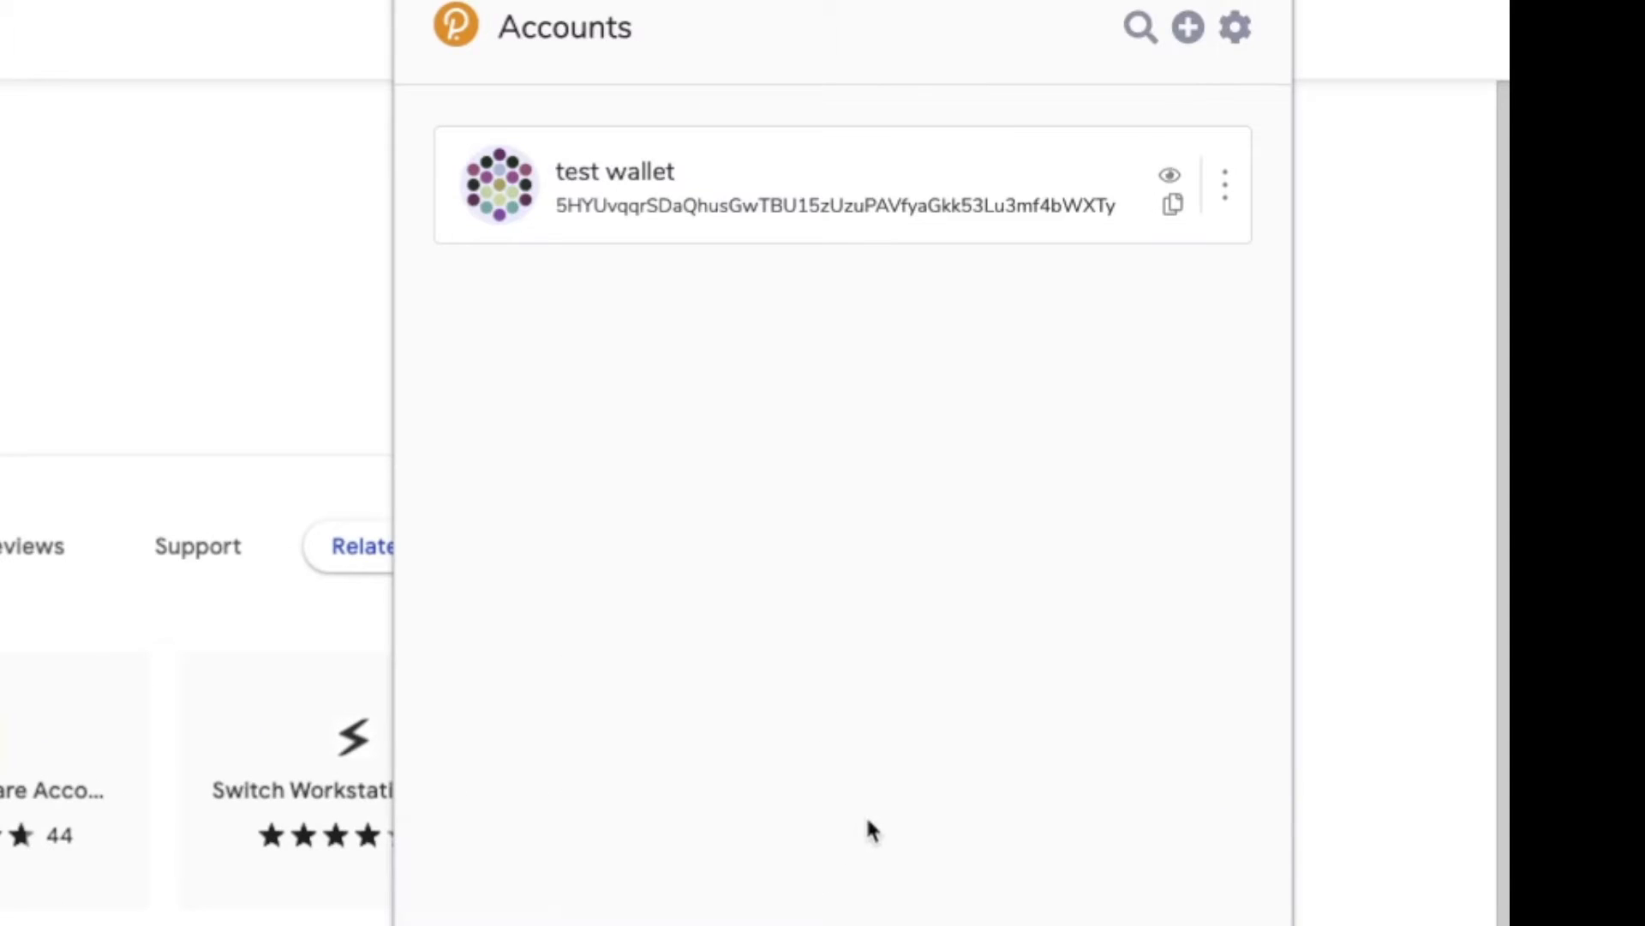
Examine the chains that the test wallet account can be restricted to
{"action": "left_click", "coordinate": [1229, 183]}
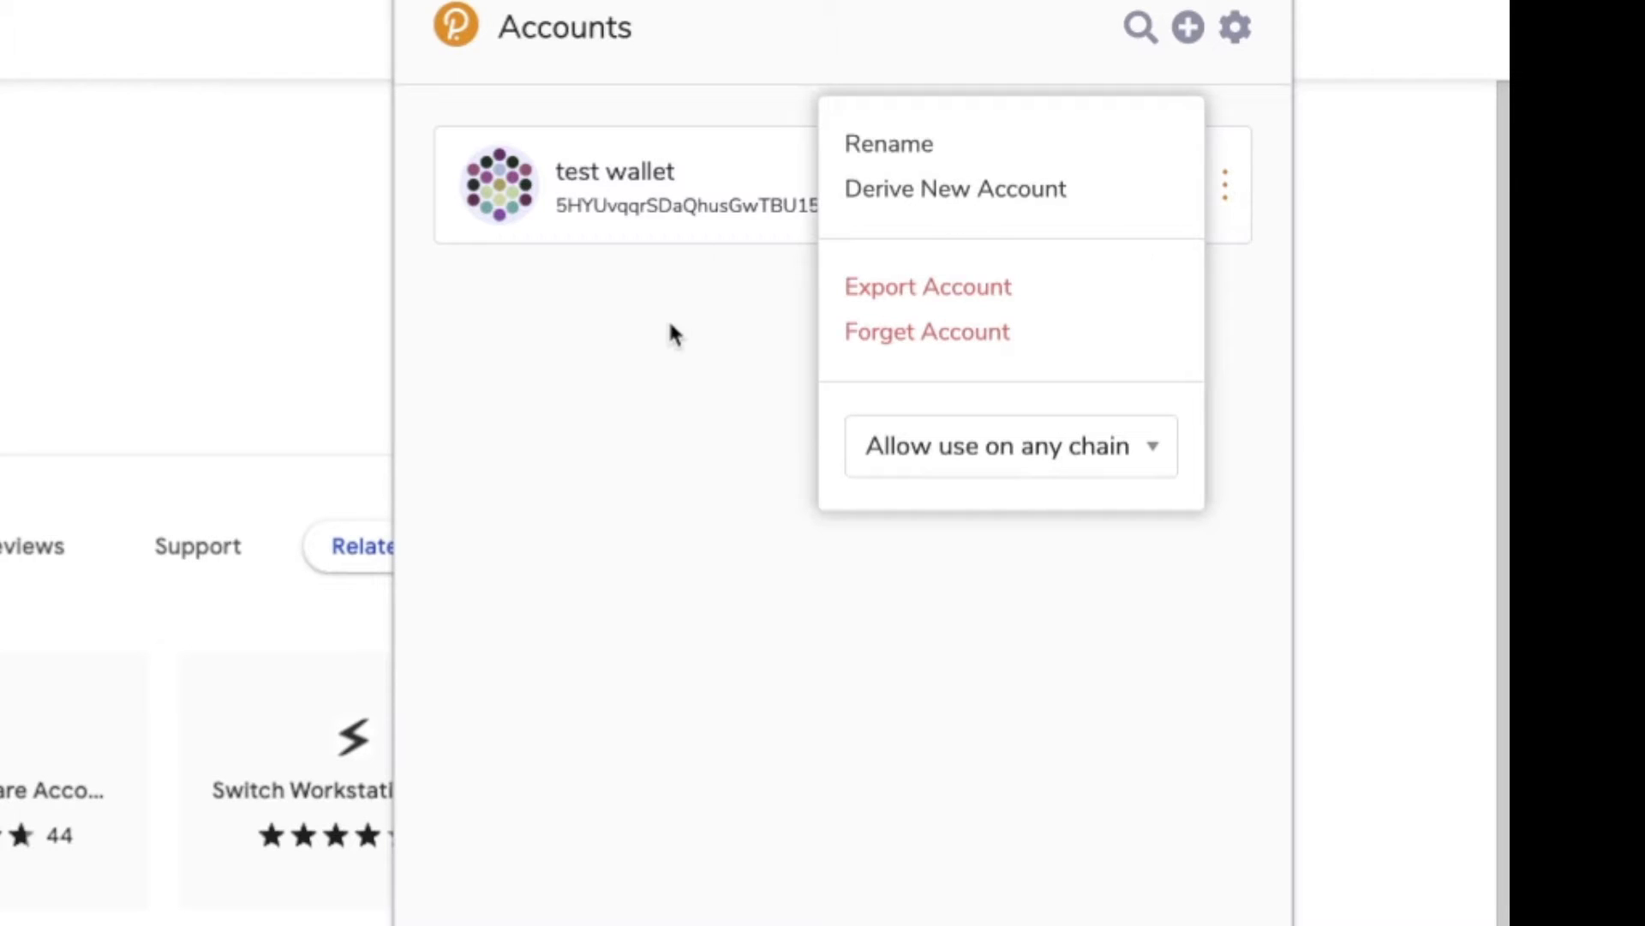
{"action": "left_click", "coordinate": [981, 452]}
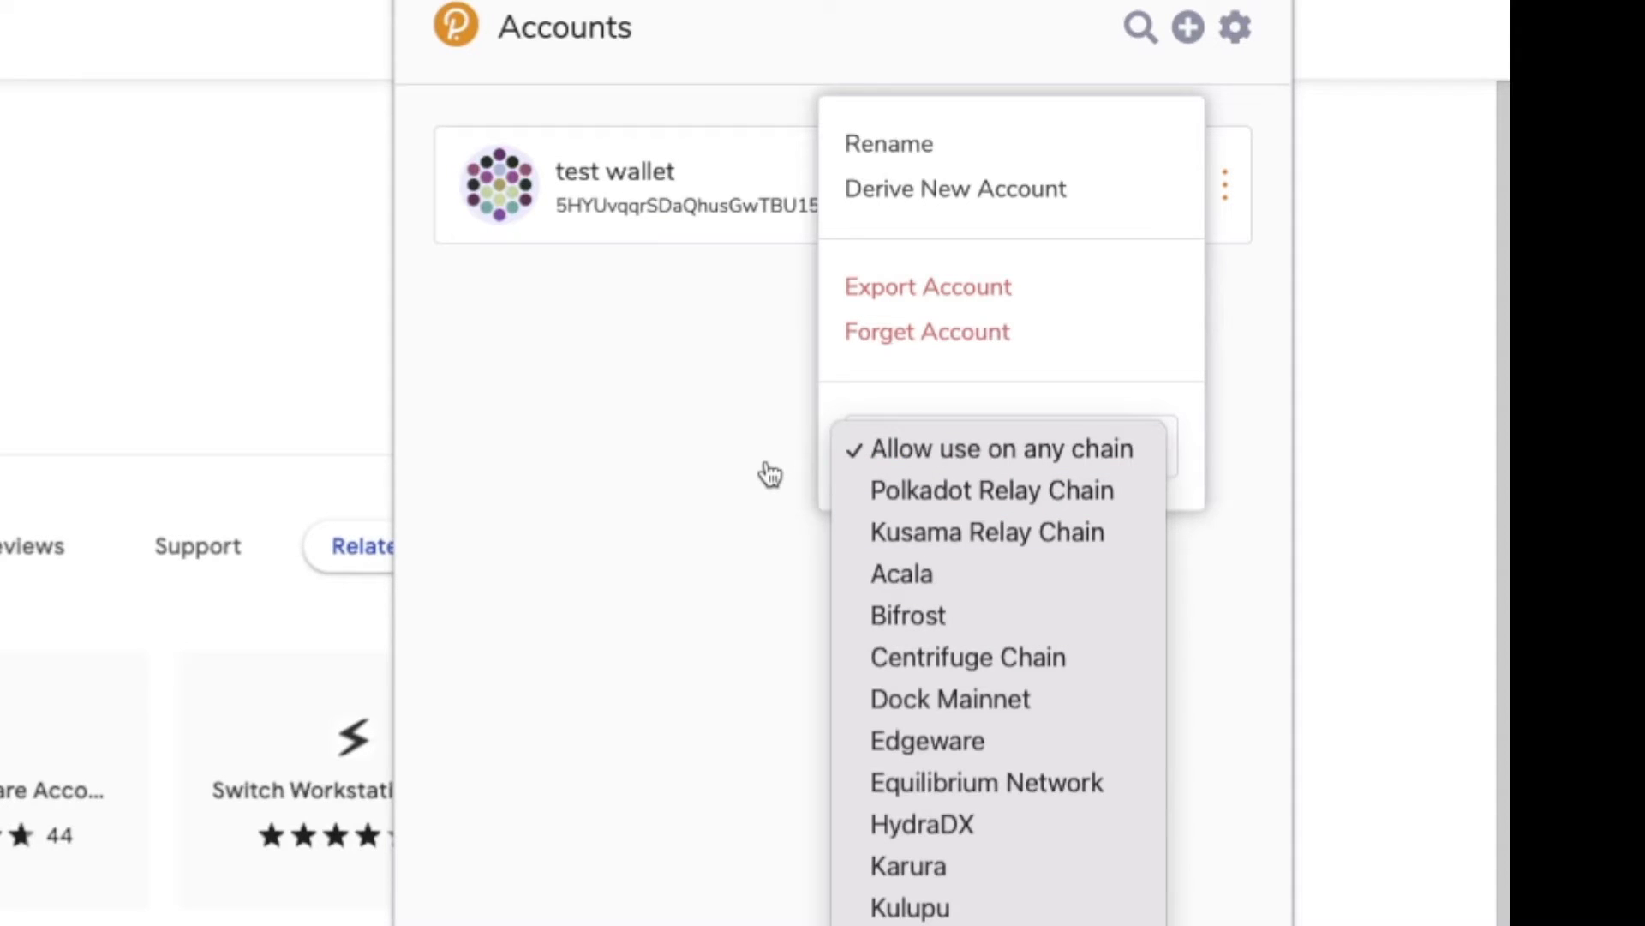
{"action": "left_click", "coordinate": [1000, 471]}
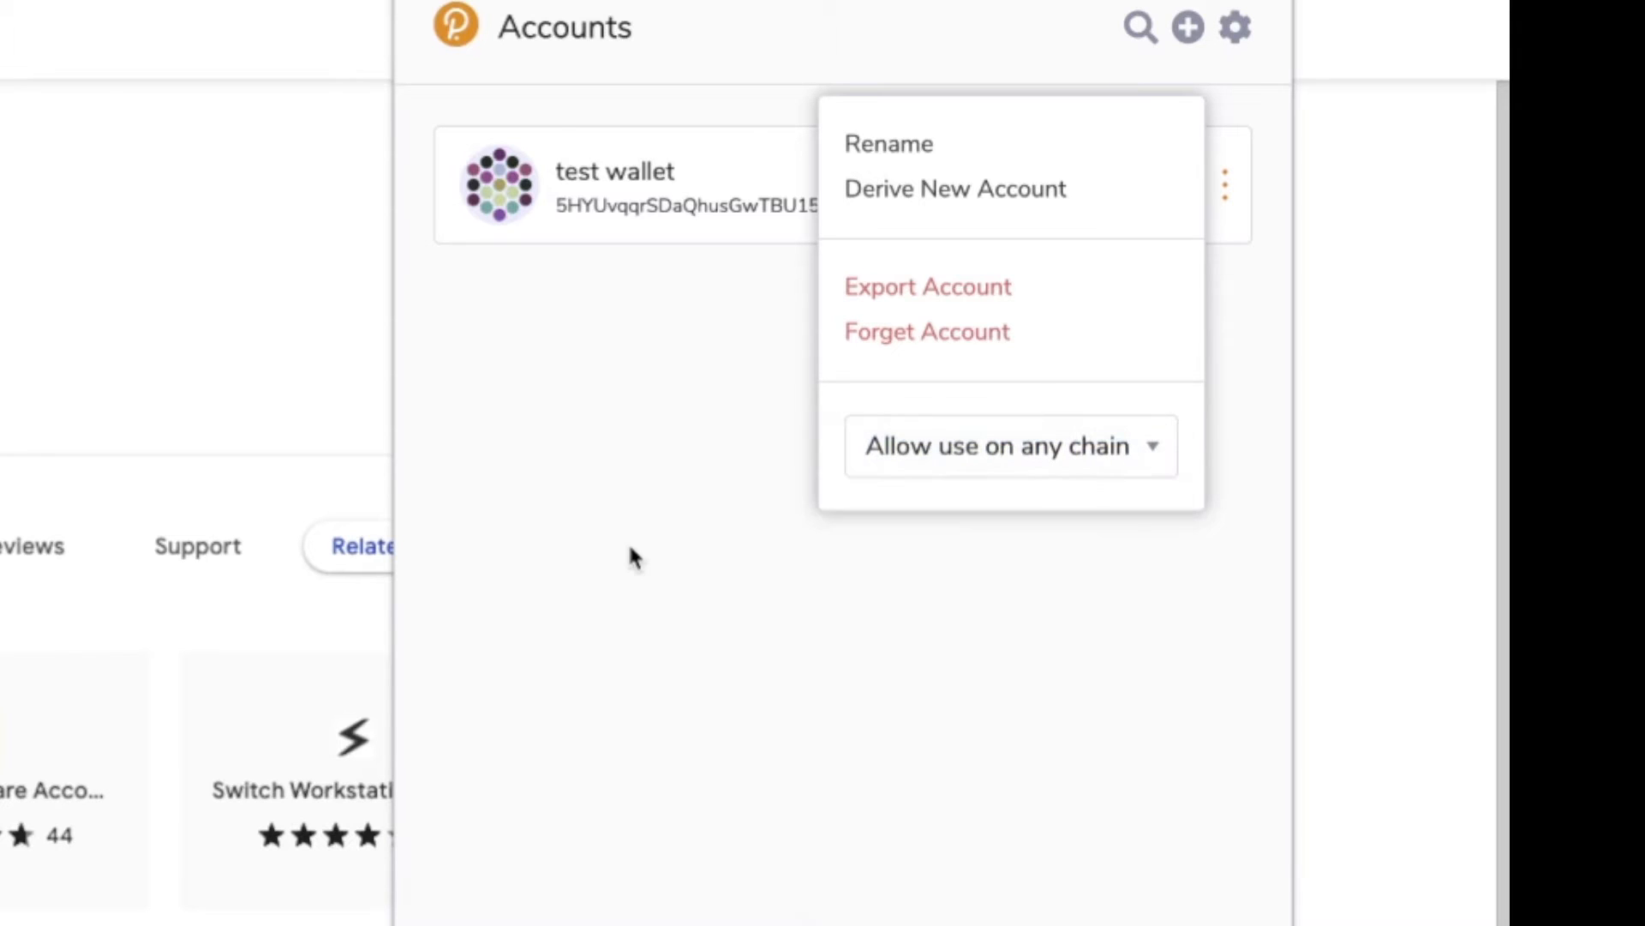
{"action": "left_click", "coordinate": [653, 553]}
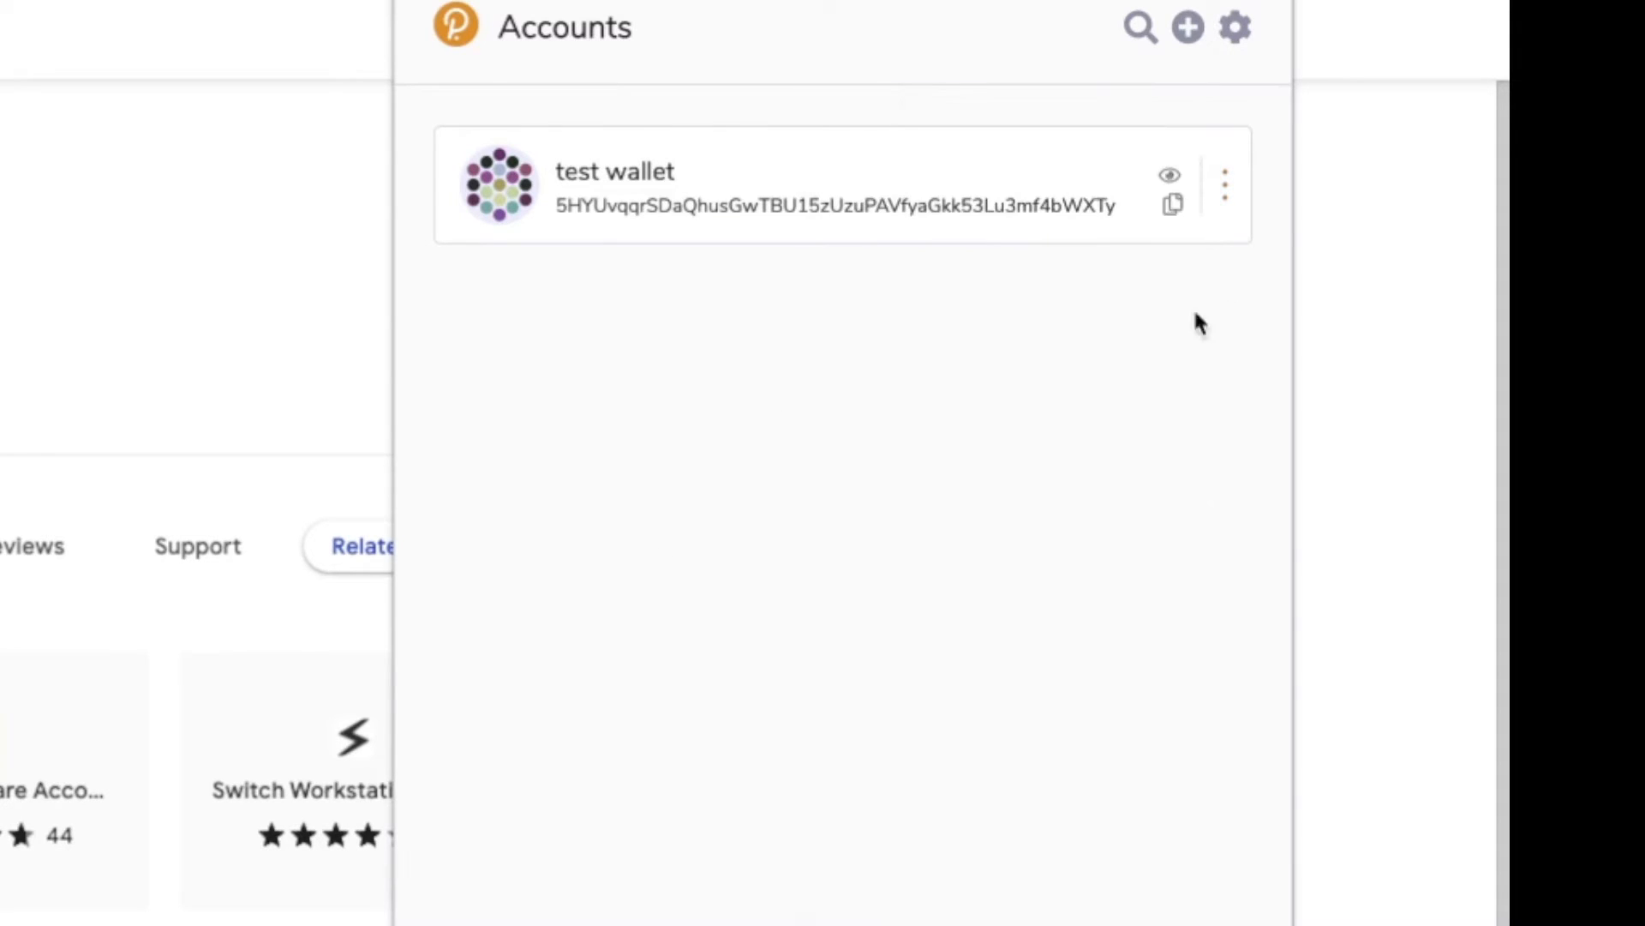
Try restricting the test wallet account to Bifrost, and restore it to "Allow use on any chain"
{"action": "left_click", "coordinate": [1224, 187]}
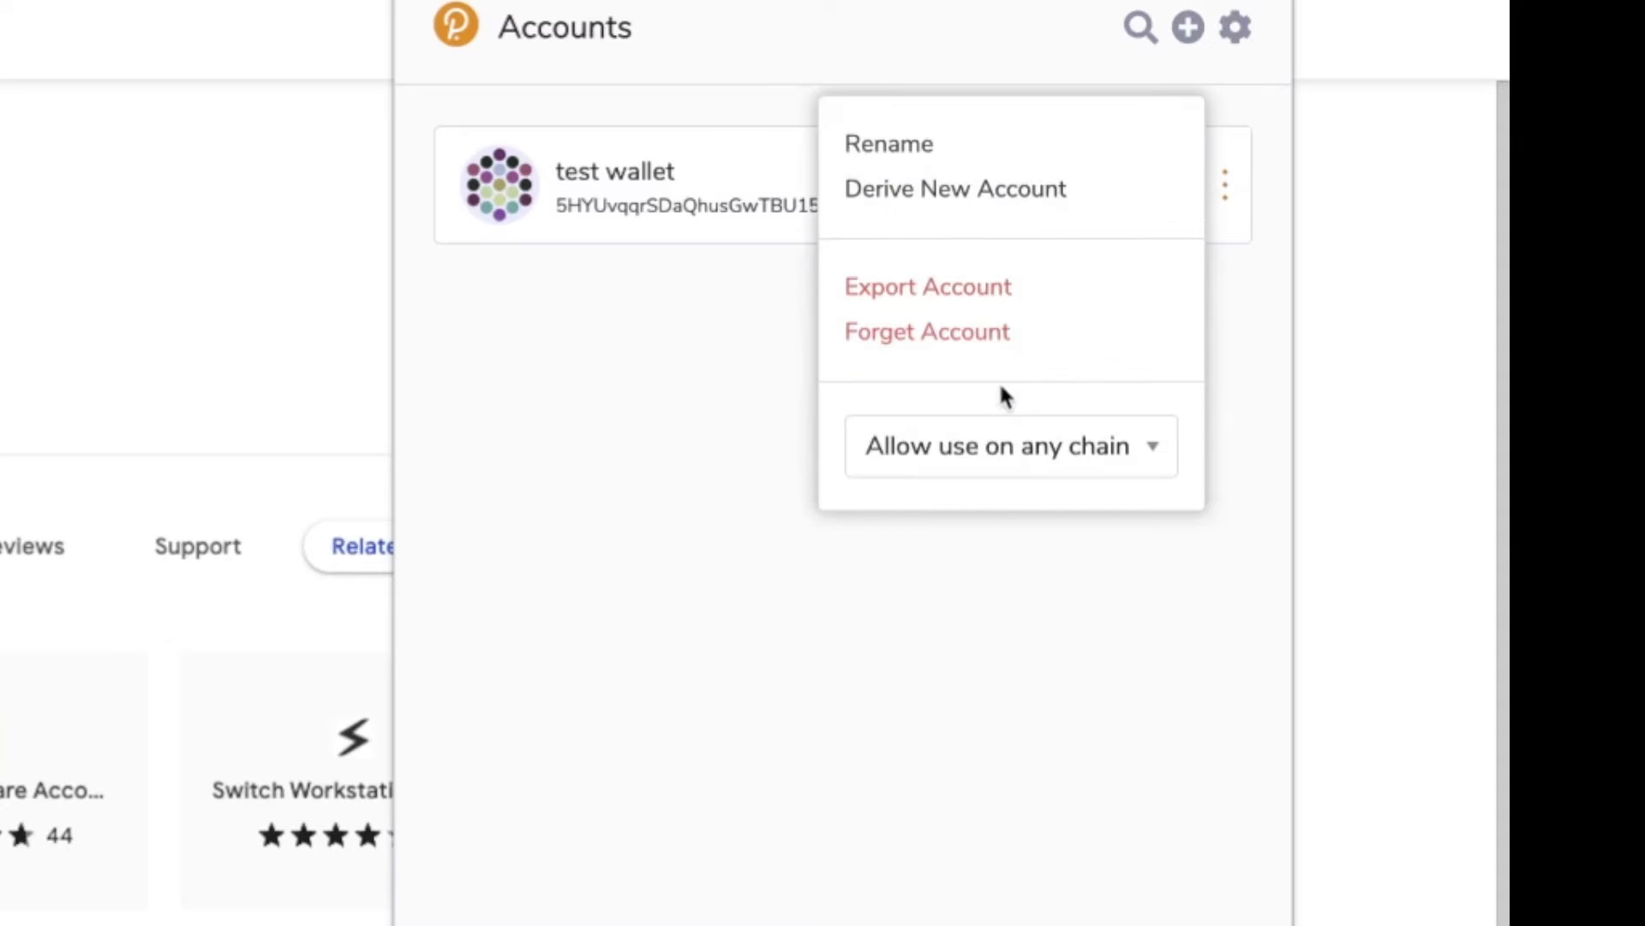
{"action": "left_click", "coordinate": [1013, 447]}
{"action": "left_click", "coordinate": [967, 618]}
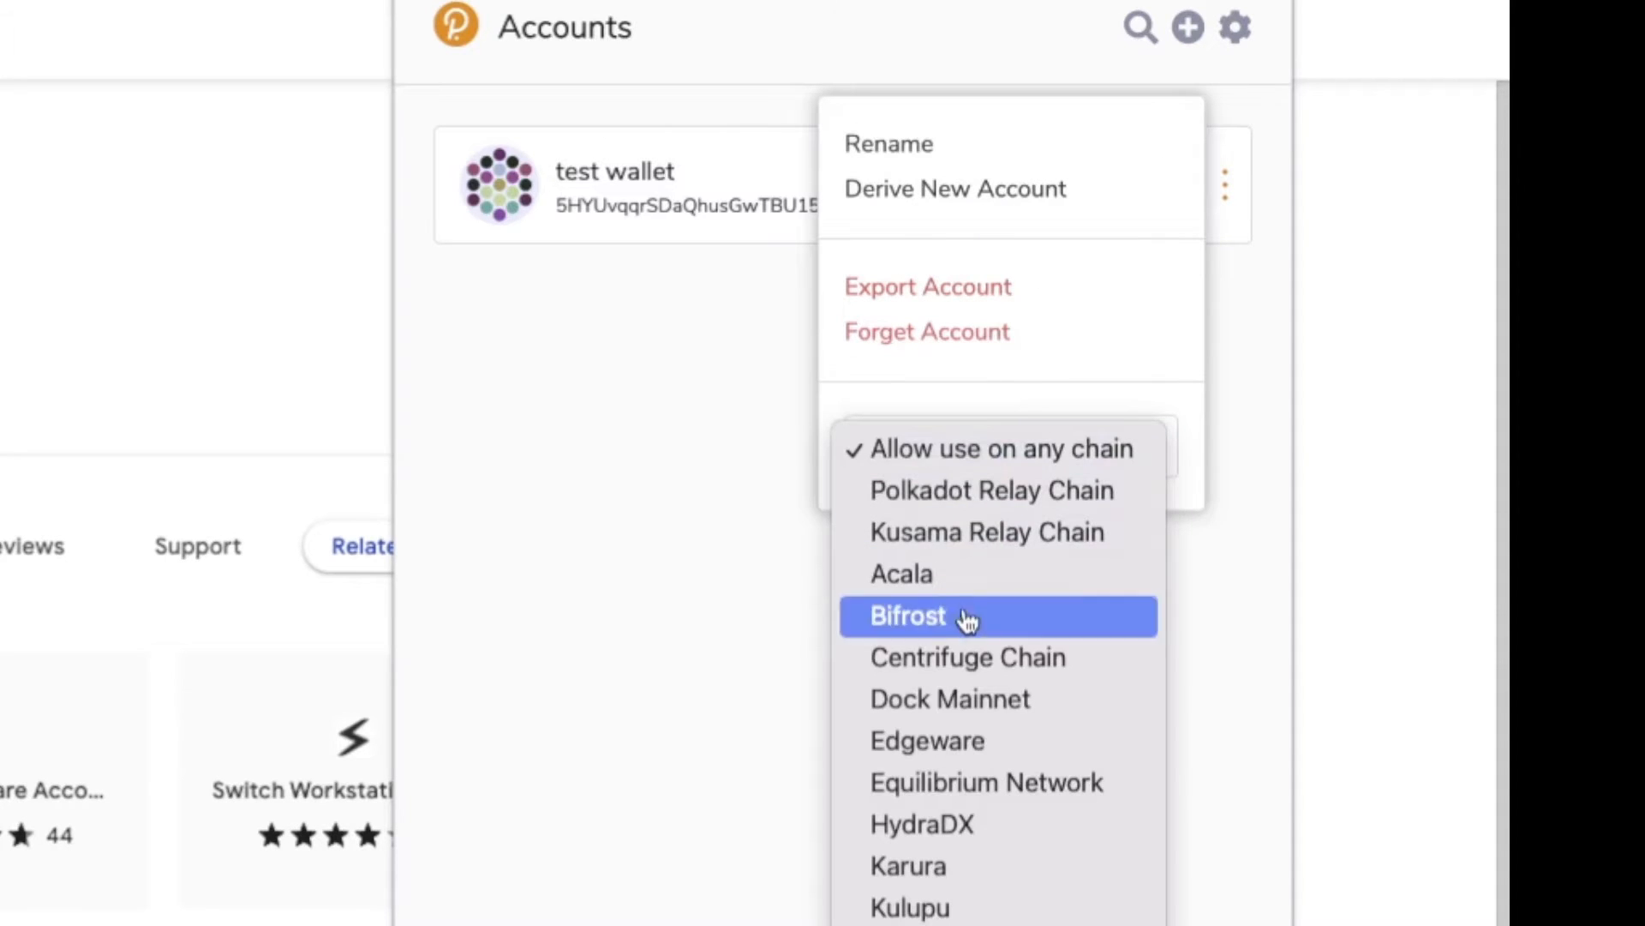
{"action": "left_click", "coordinate": [1020, 450]}
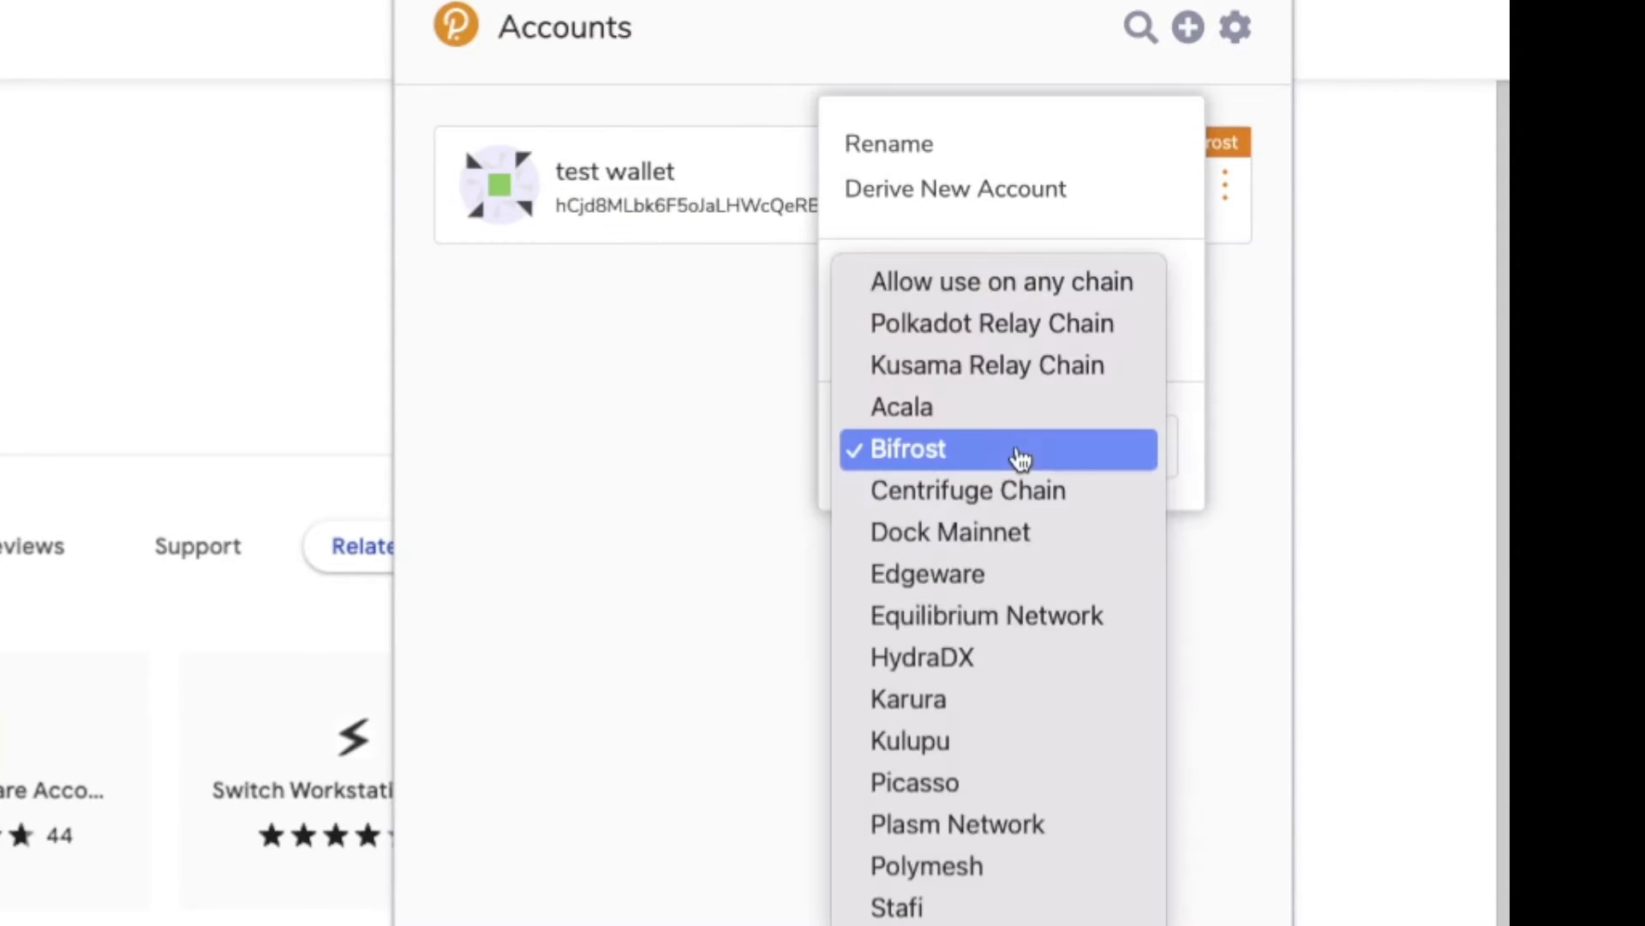
{"action": "left_click", "coordinate": [1027, 282]}
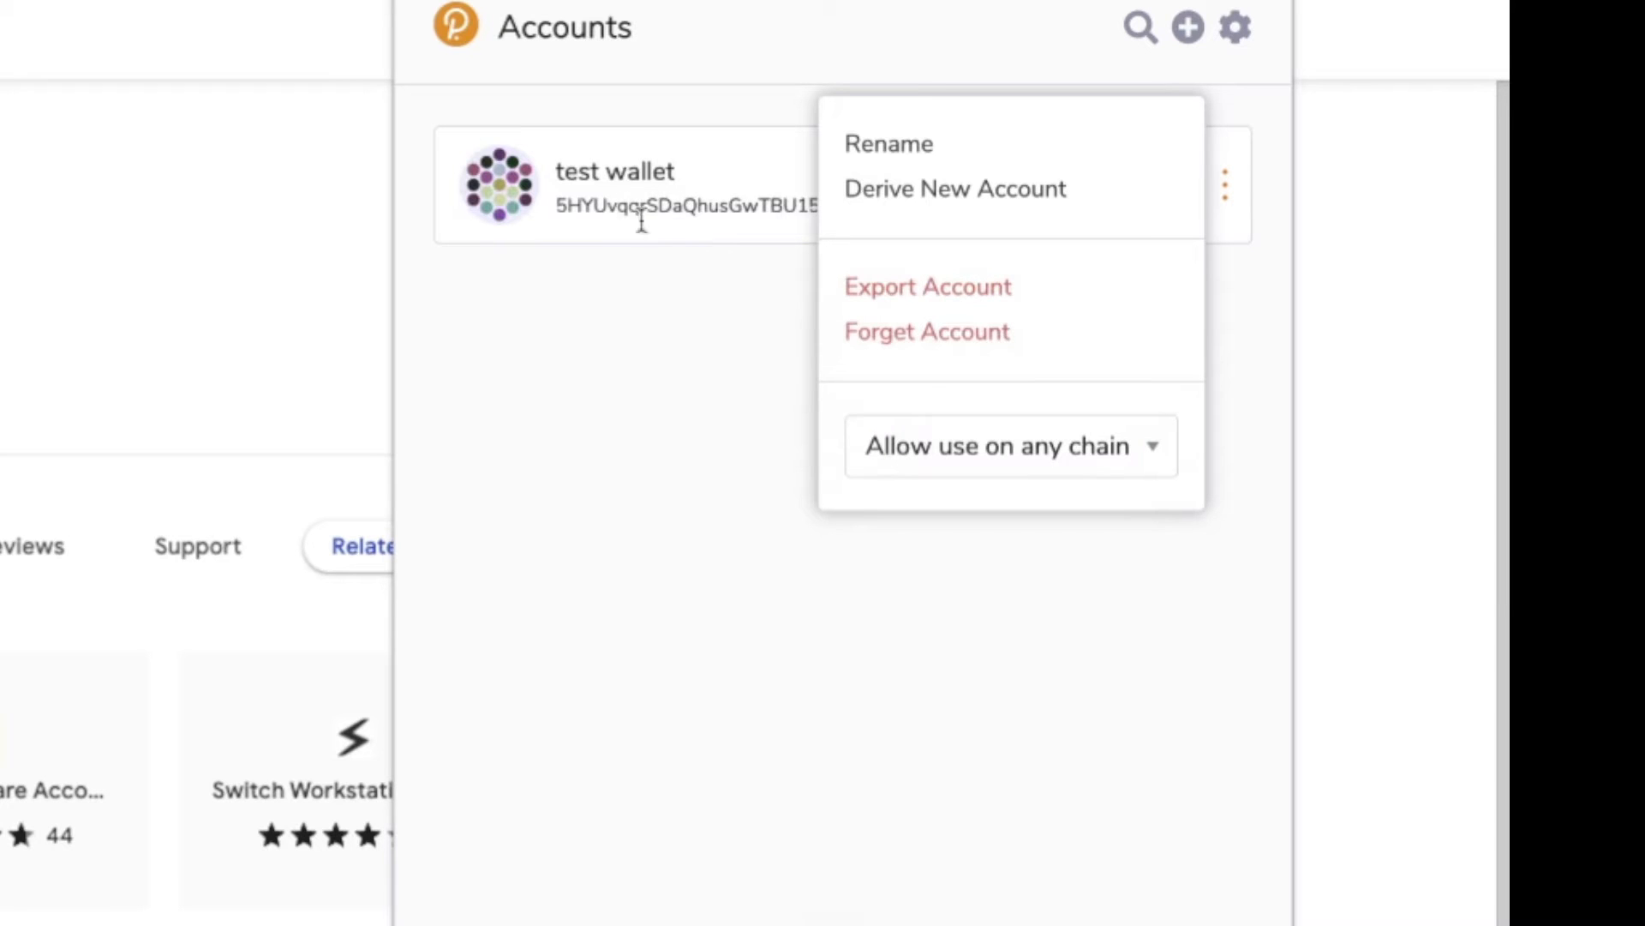
{"action": "left_click", "coordinate": [621, 463]}
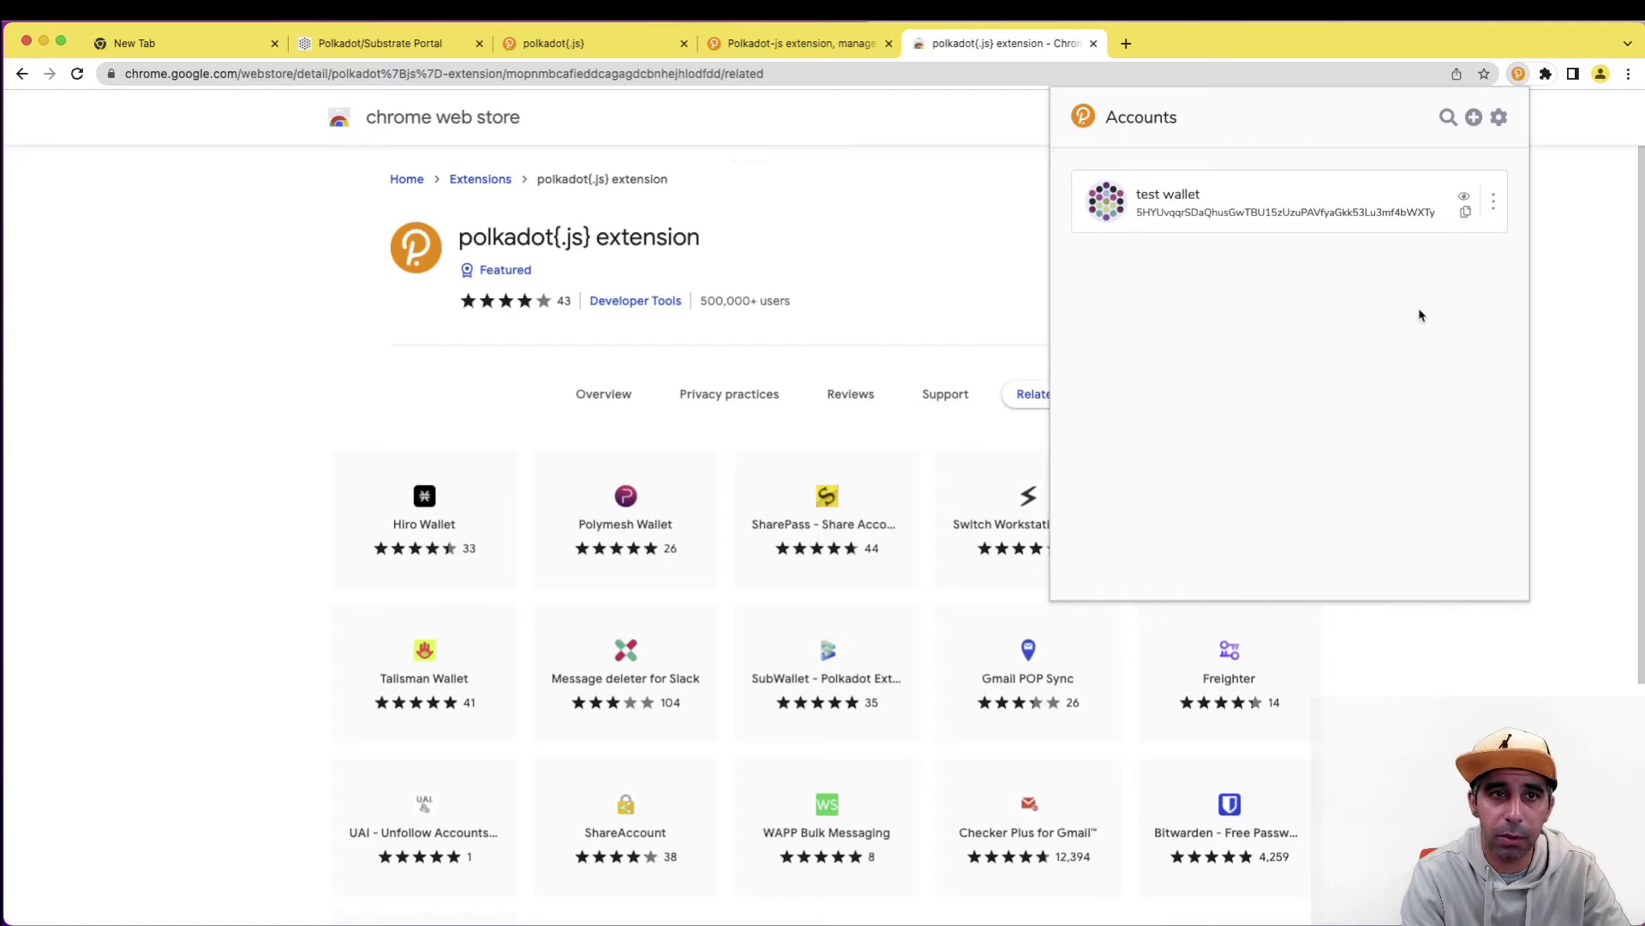
Open the hosted apps wallet from the polkadot{.js} site and allow it access to the extension's accounts
{"action": "left_click", "coordinate": [610, 45]}
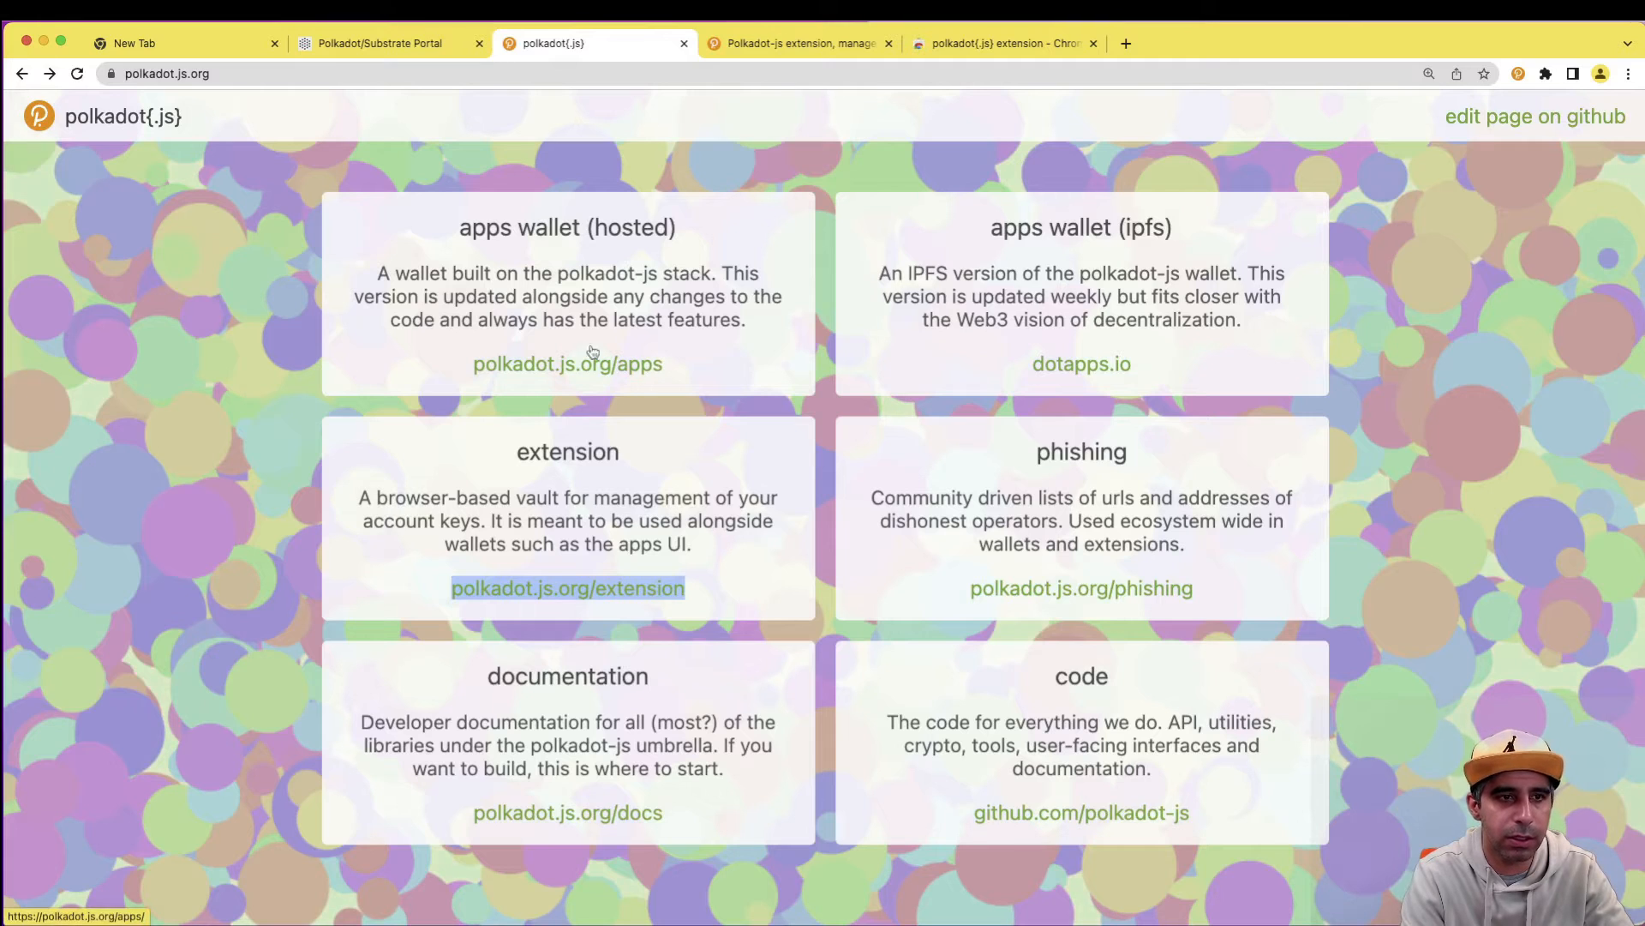
{"action": "left_click", "coordinate": [652, 369]}
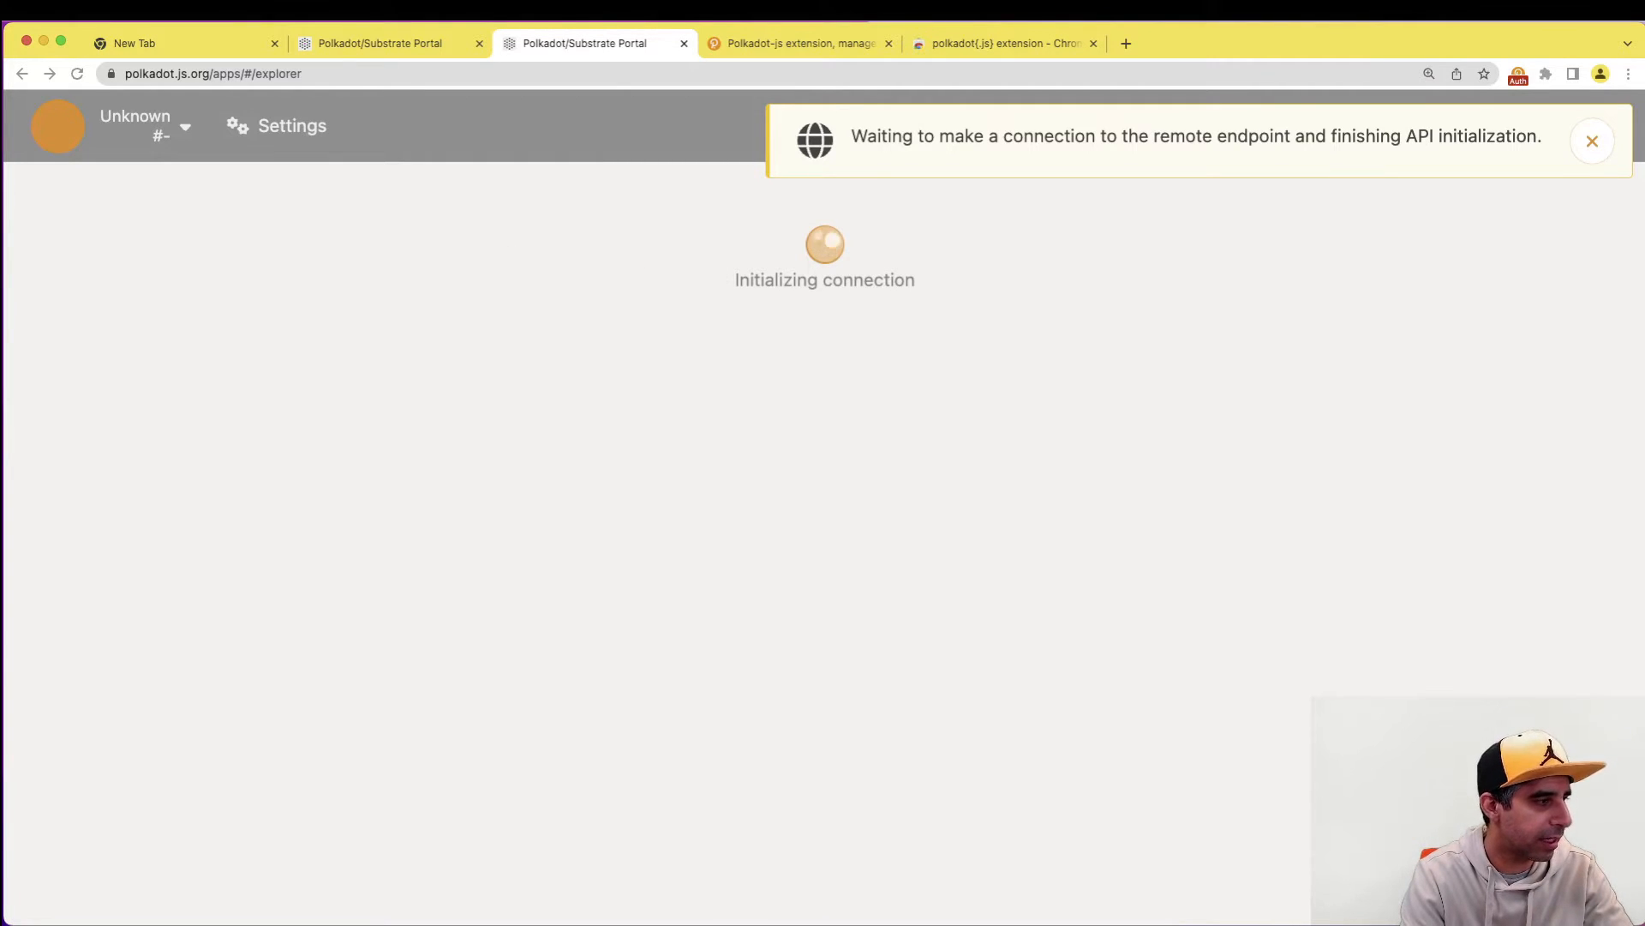
{"action": "left_click_drag", "start_coordinate": [1106, 117], "coordinate": [1093, 202]}
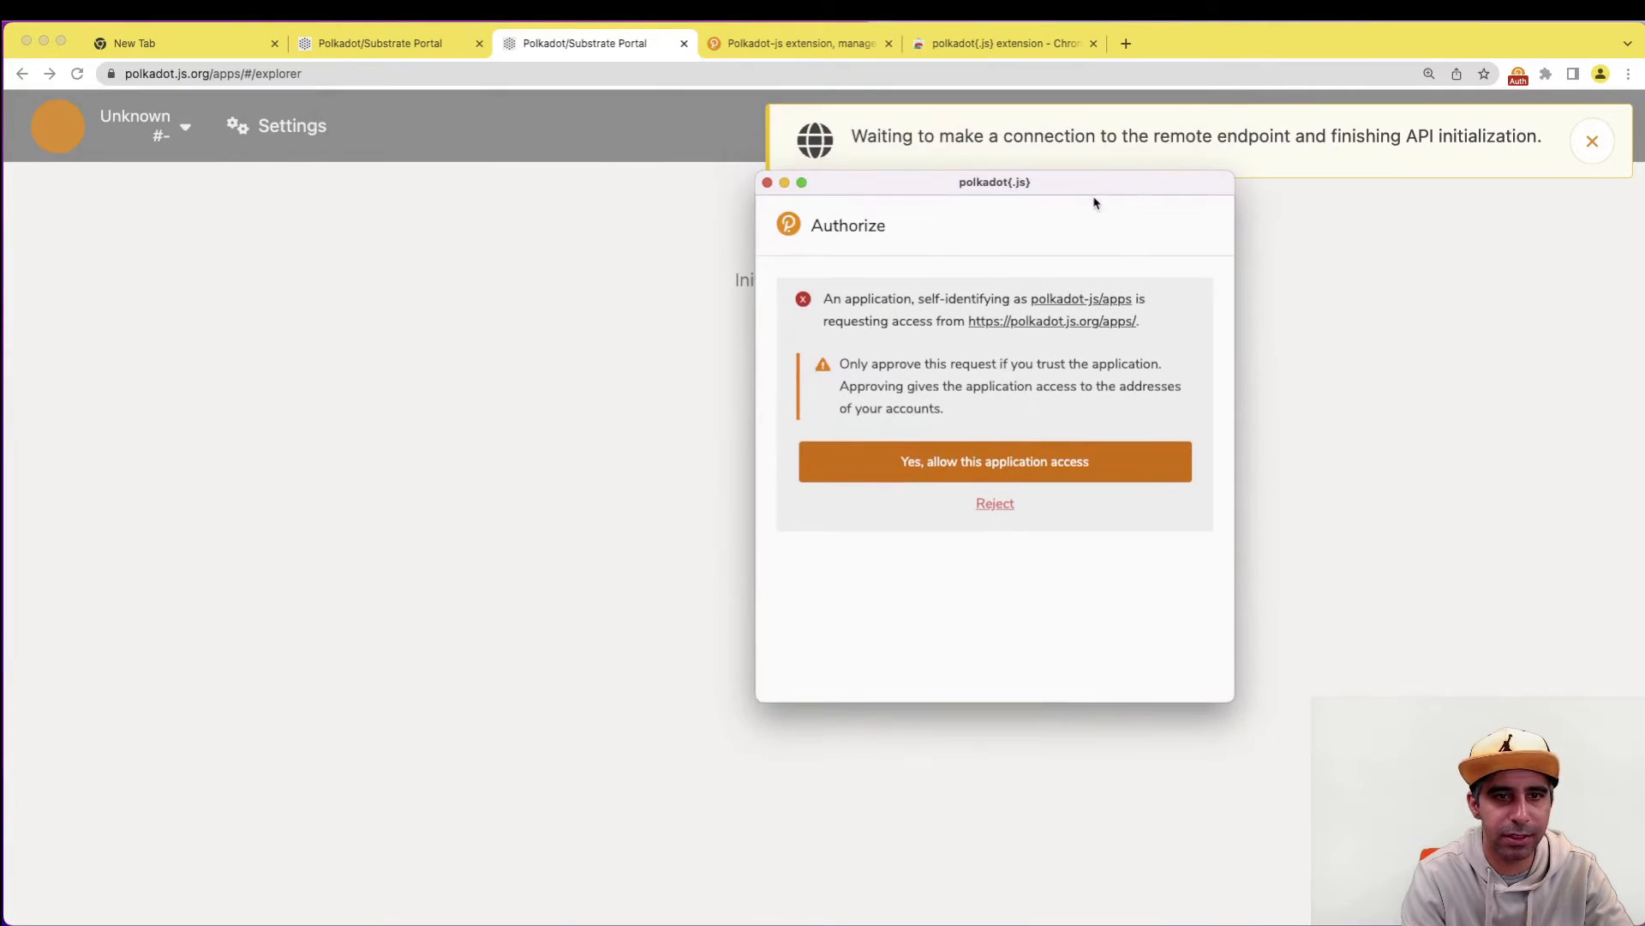
{"action": "left_click", "coordinate": [1077, 478]}
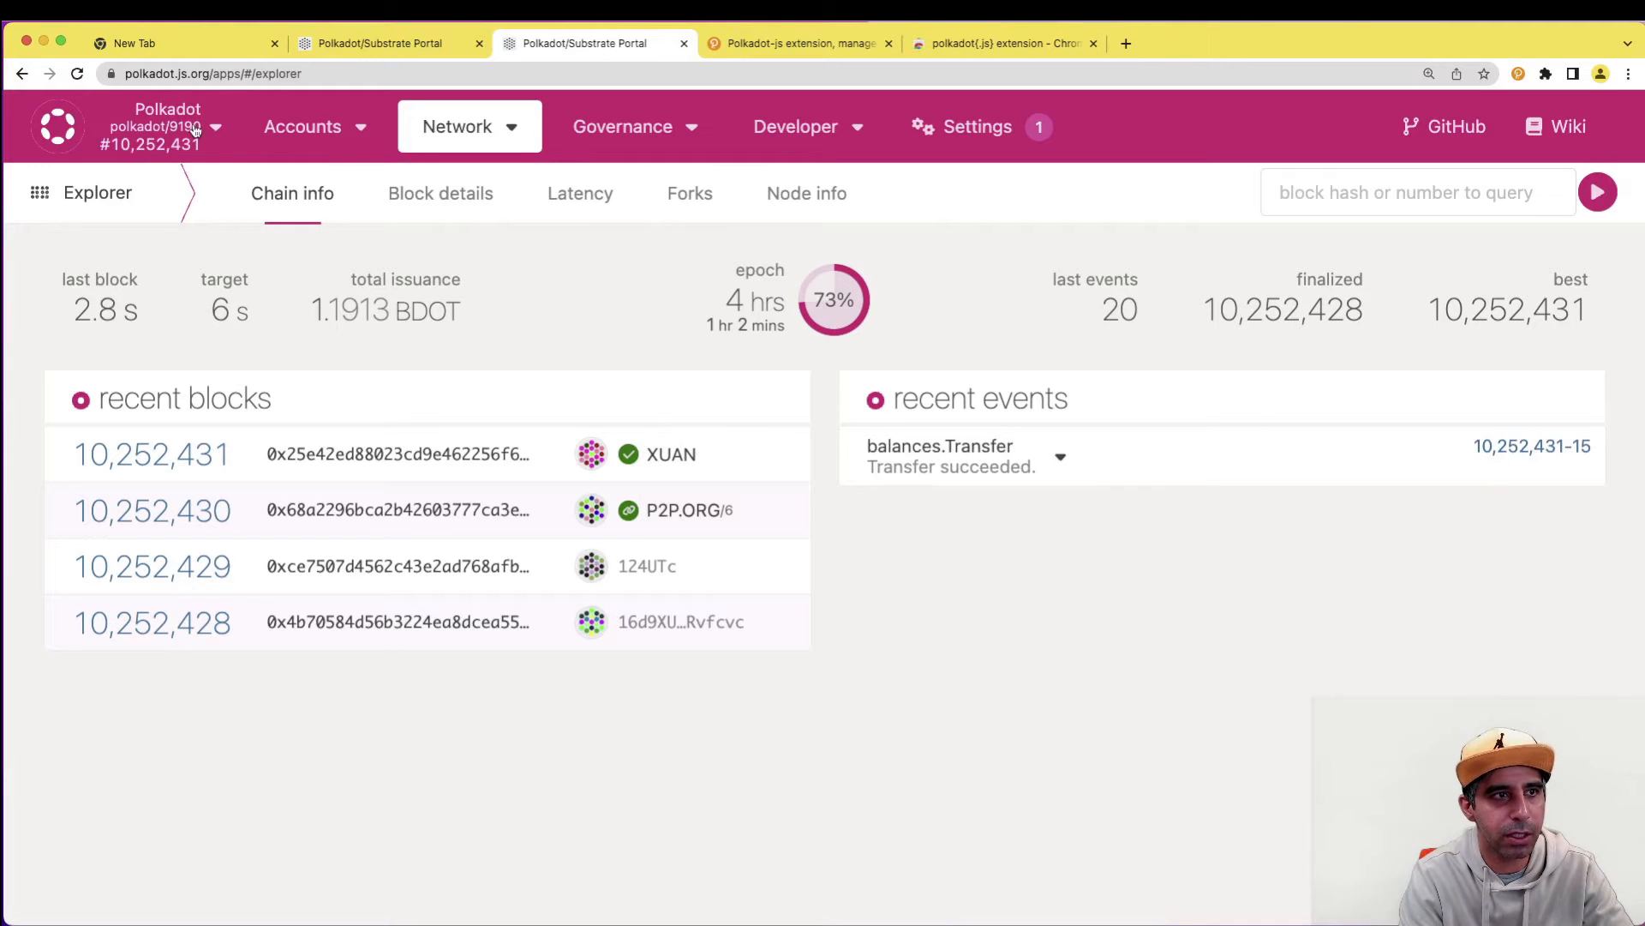
Examine the list of available networks and parachains in the apps wallet, and close it
{"action": "mouse_move", "coordinate": [250, 147]}
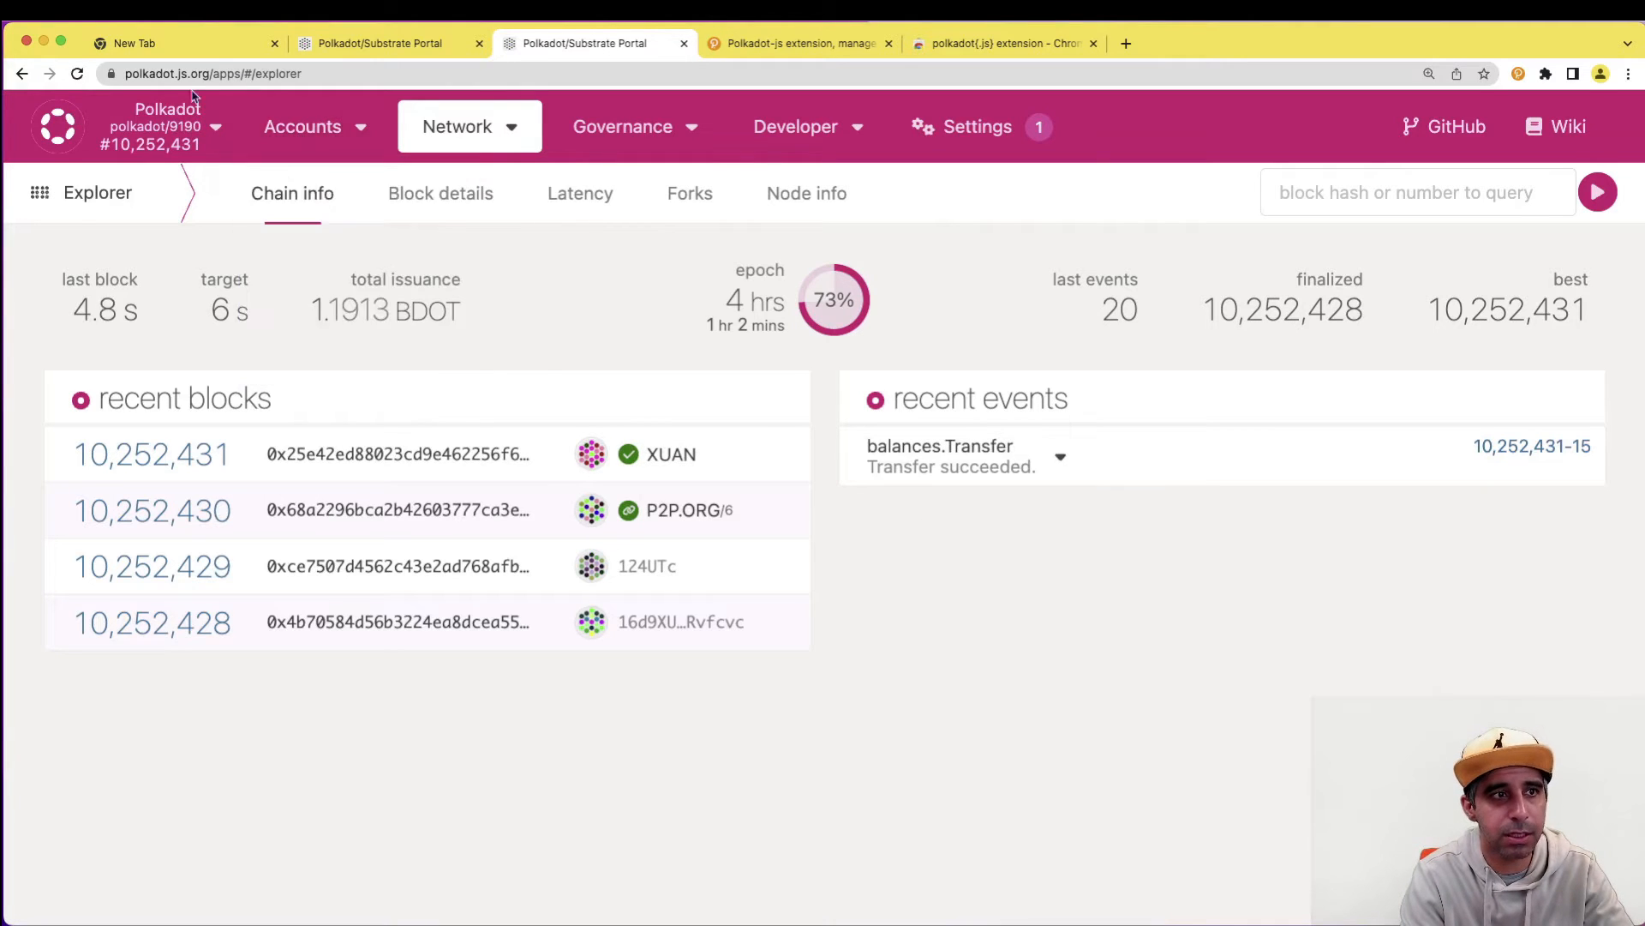
{"action": "left_click", "coordinate": [168, 128]}
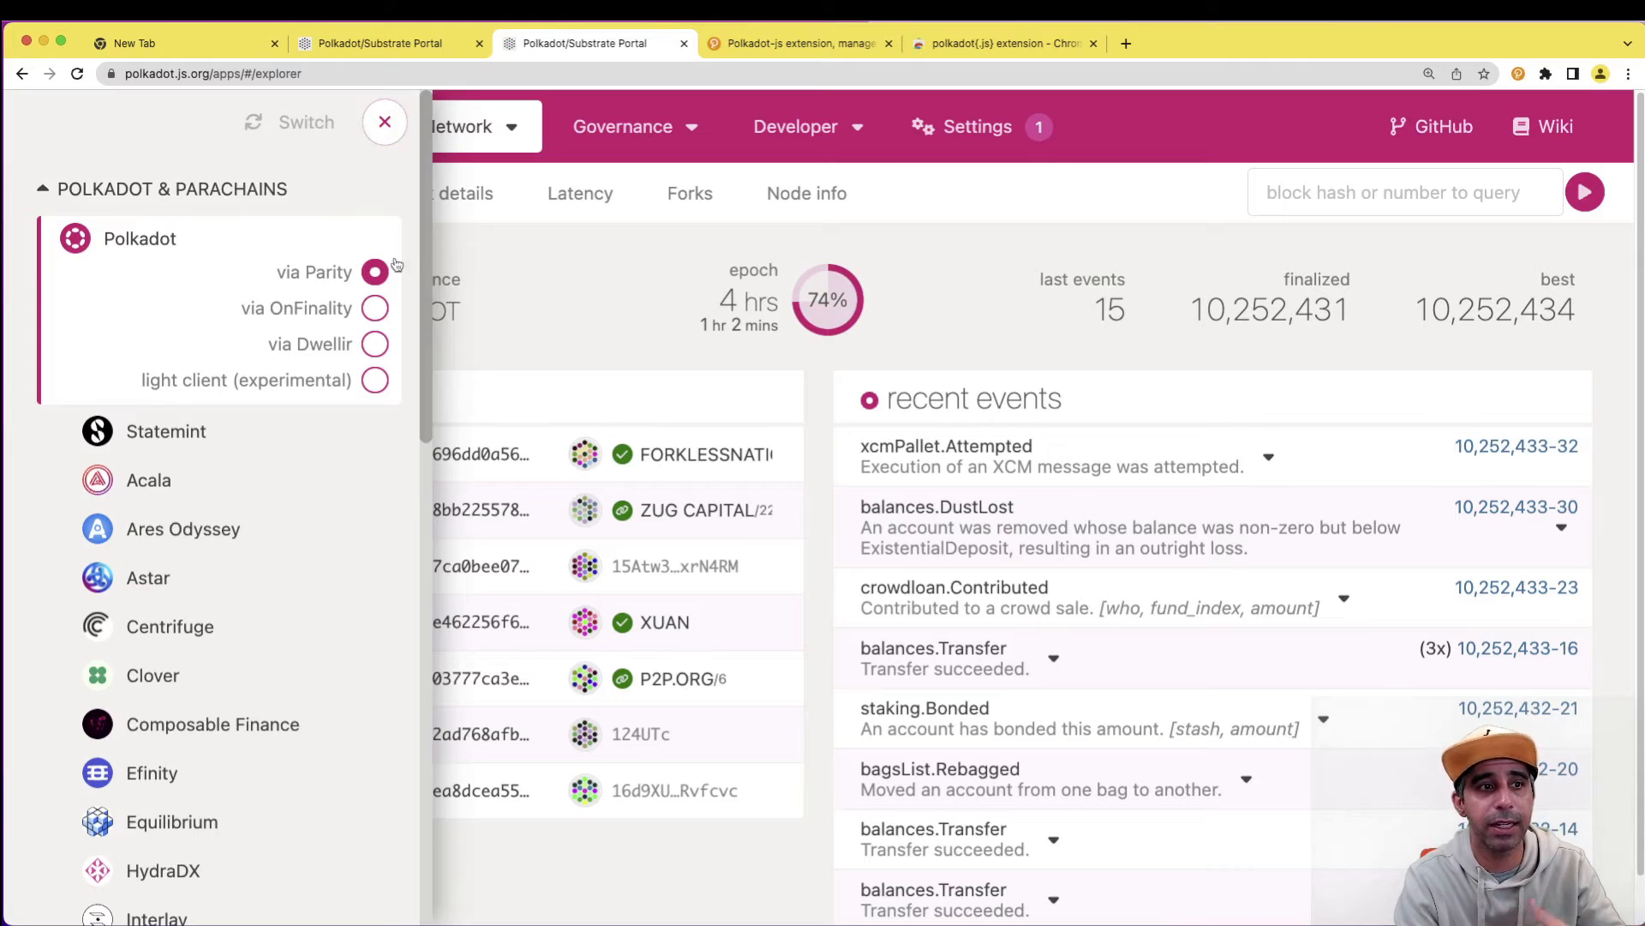
{"action": "left_click_drag", "start_coordinate": [425, 261], "coordinate": [397, 691]}
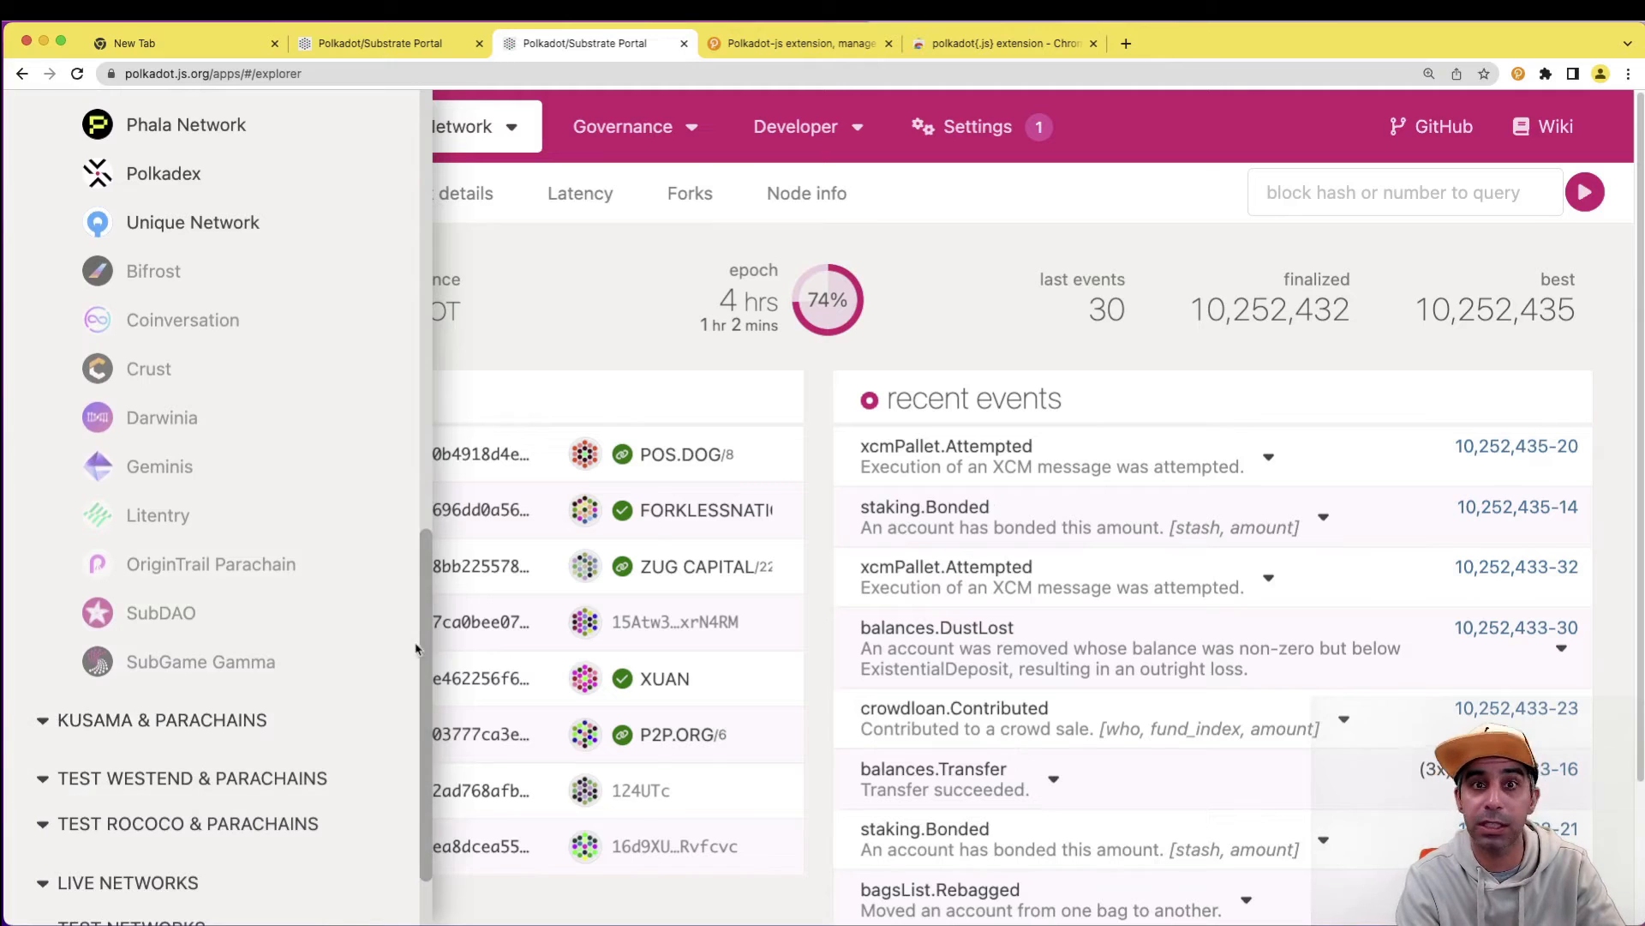
{"action": "left_click_drag", "start_coordinate": [418, 634], "coordinate": [420, 686]}
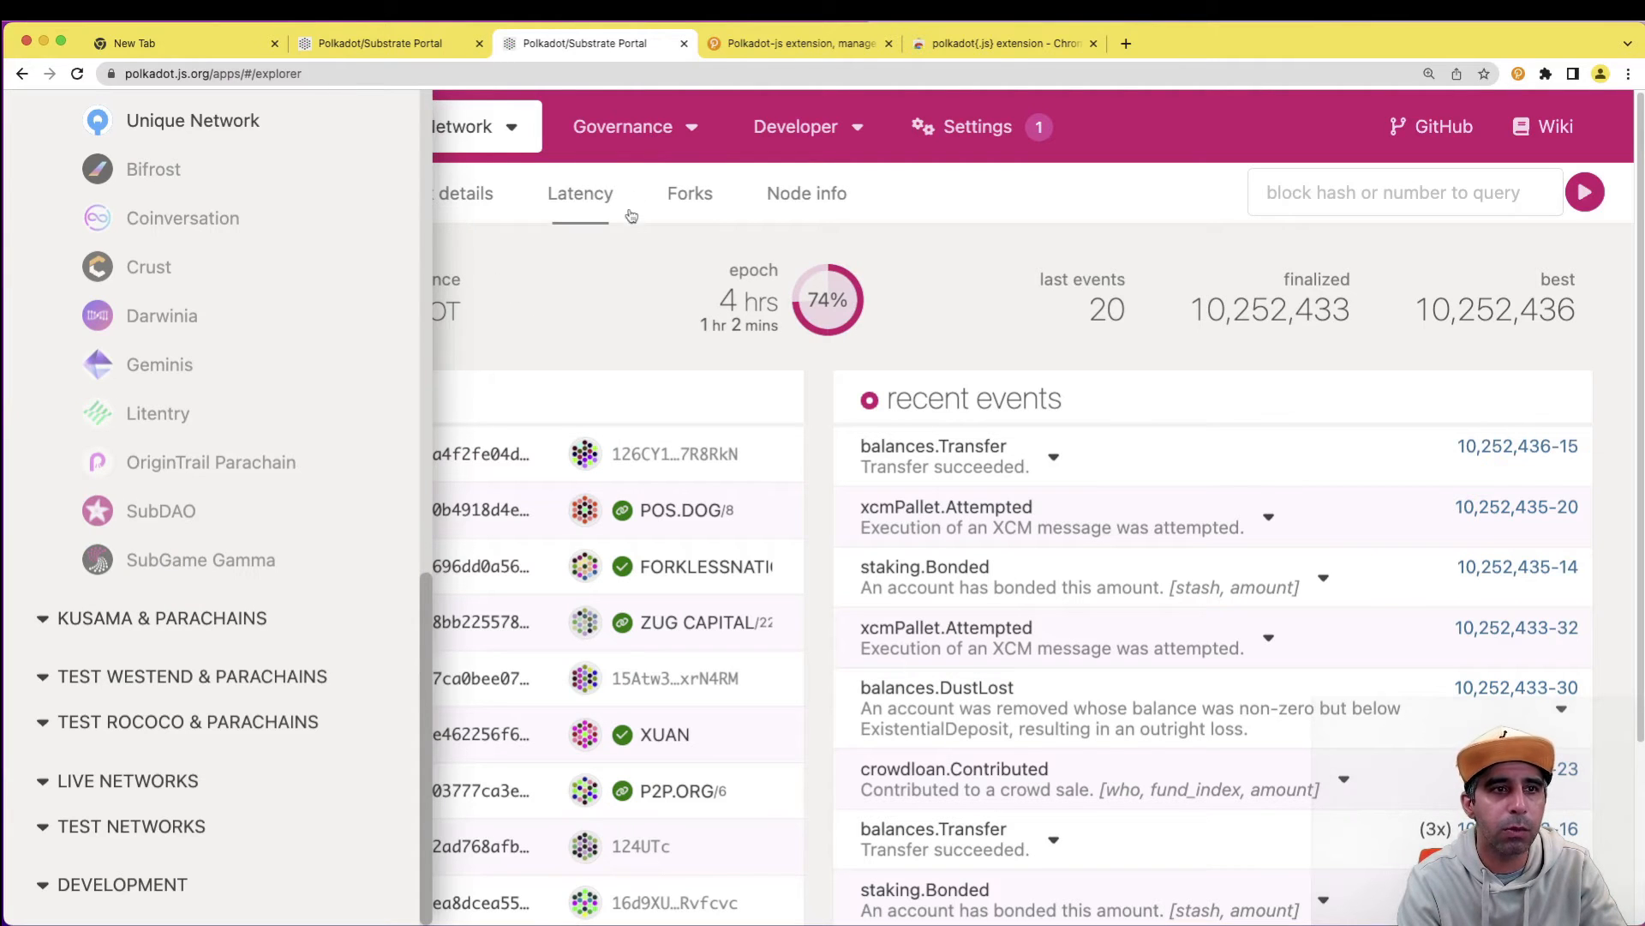
{"action": "left_click", "coordinate": [429, 182]}
{"action": "left_click_drag", "start_coordinate": [426, 316], "coordinate": [425, 167]}
{"action": "left_click", "coordinate": [385, 122]}
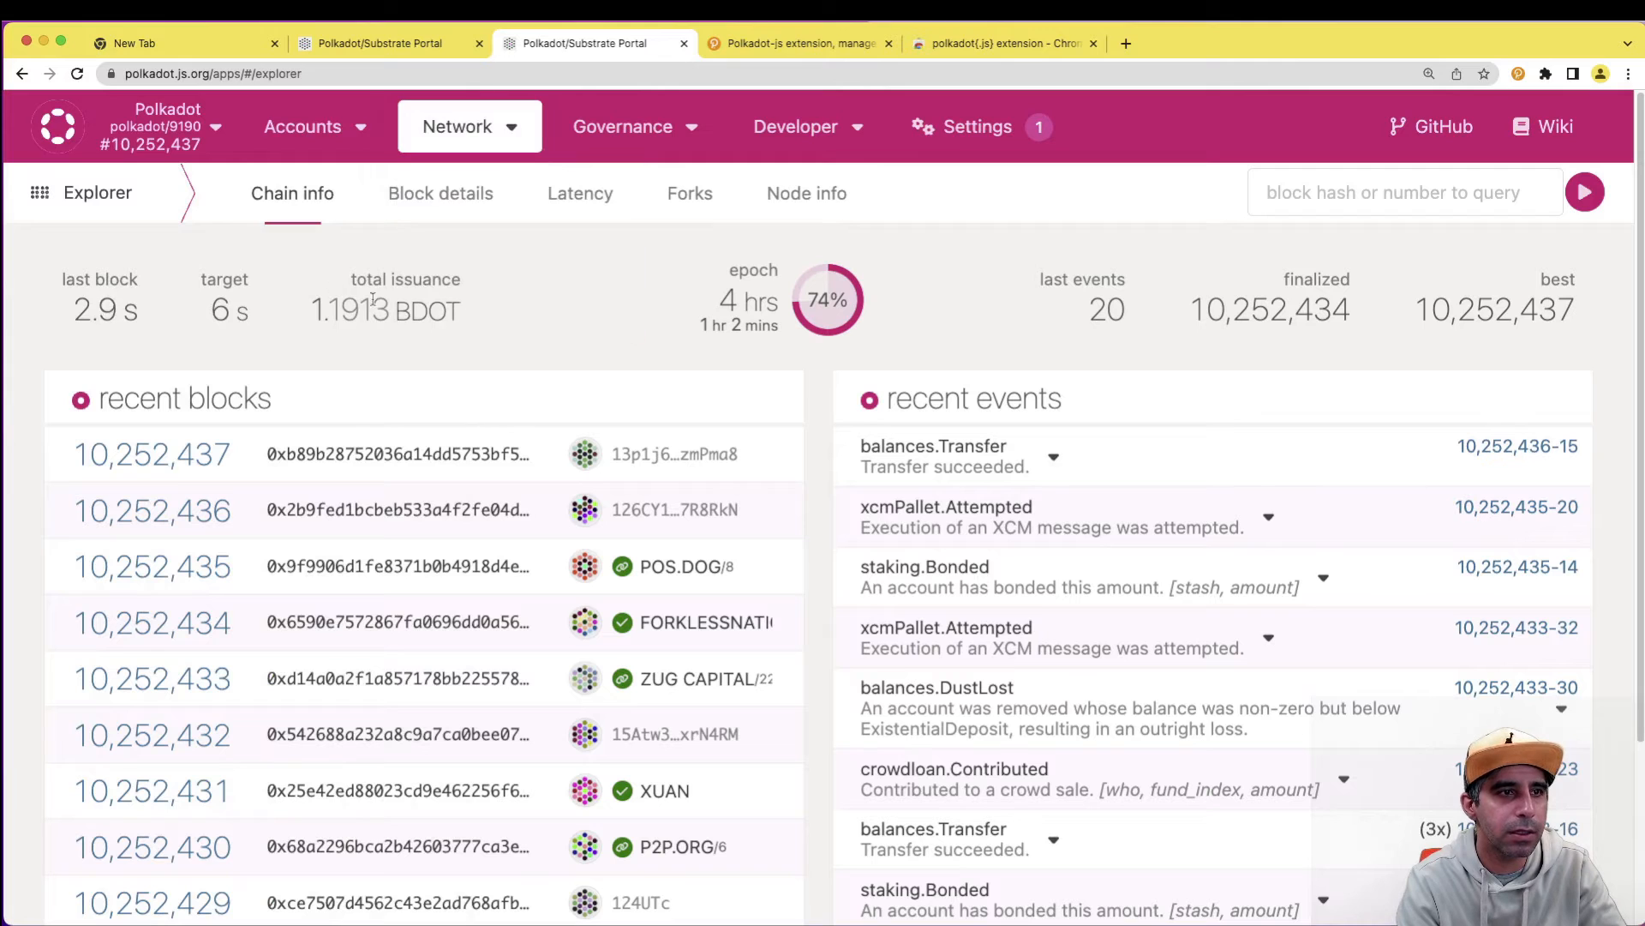
Open the accounts page of the apps wallet and switch the connected network to the Arctic test network via Arctic
{"action": "mouse_move", "coordinate": [309, 128]}
{"action": "left_click", "coordinate": [336, 182]}
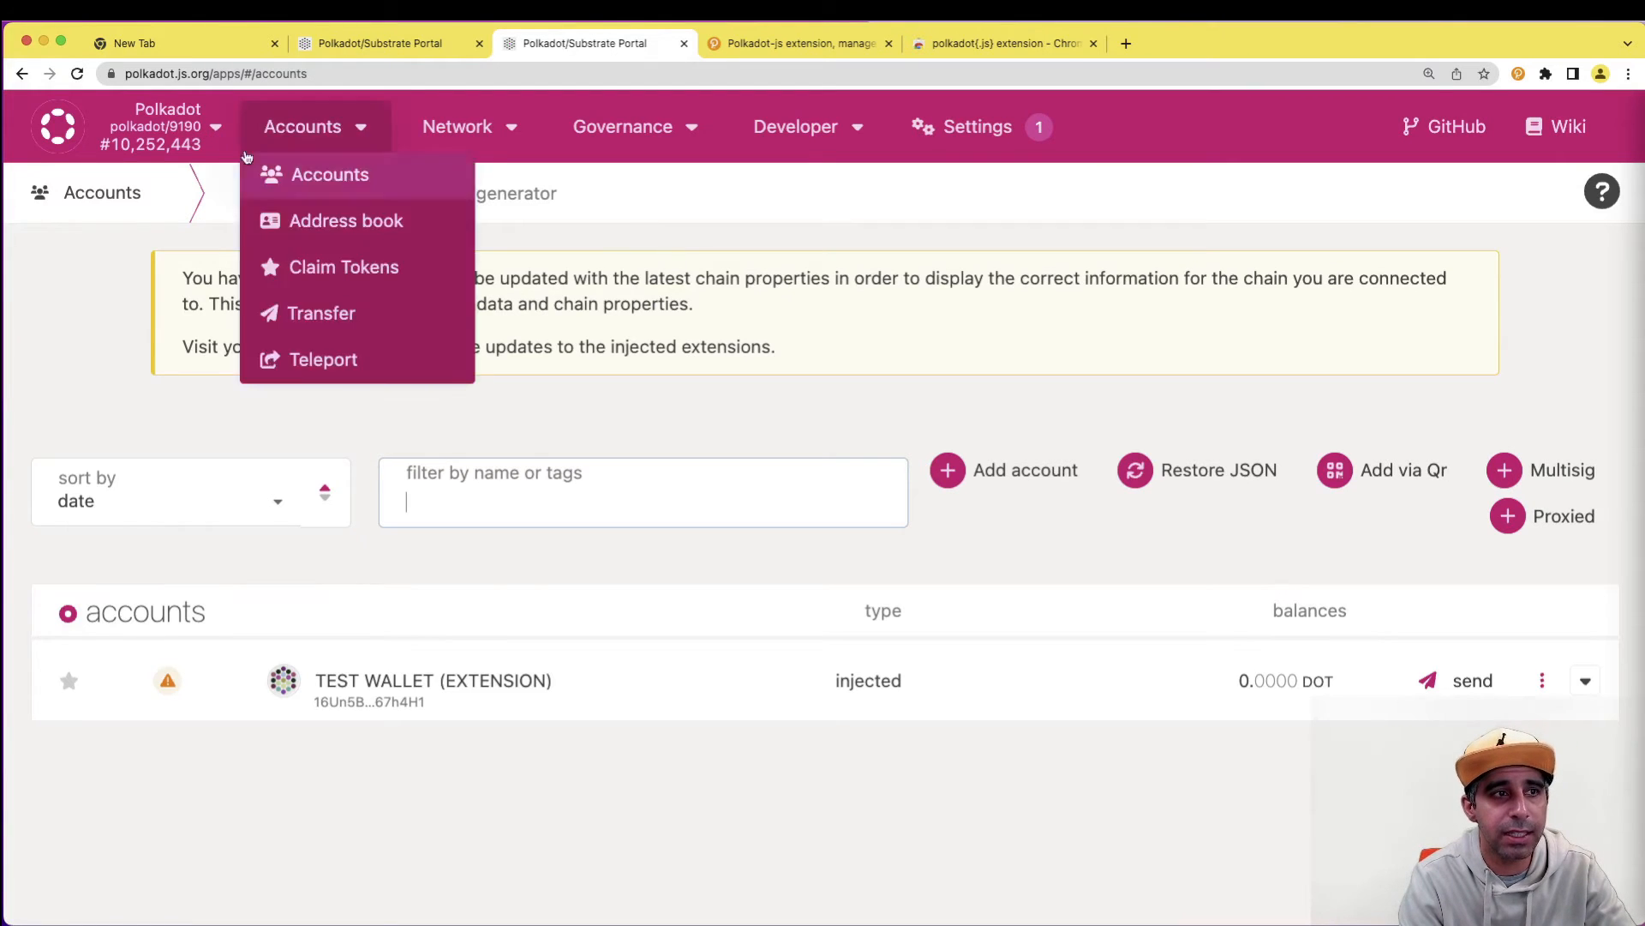
{"action": "left_click", "coordinate": [180, 128]}
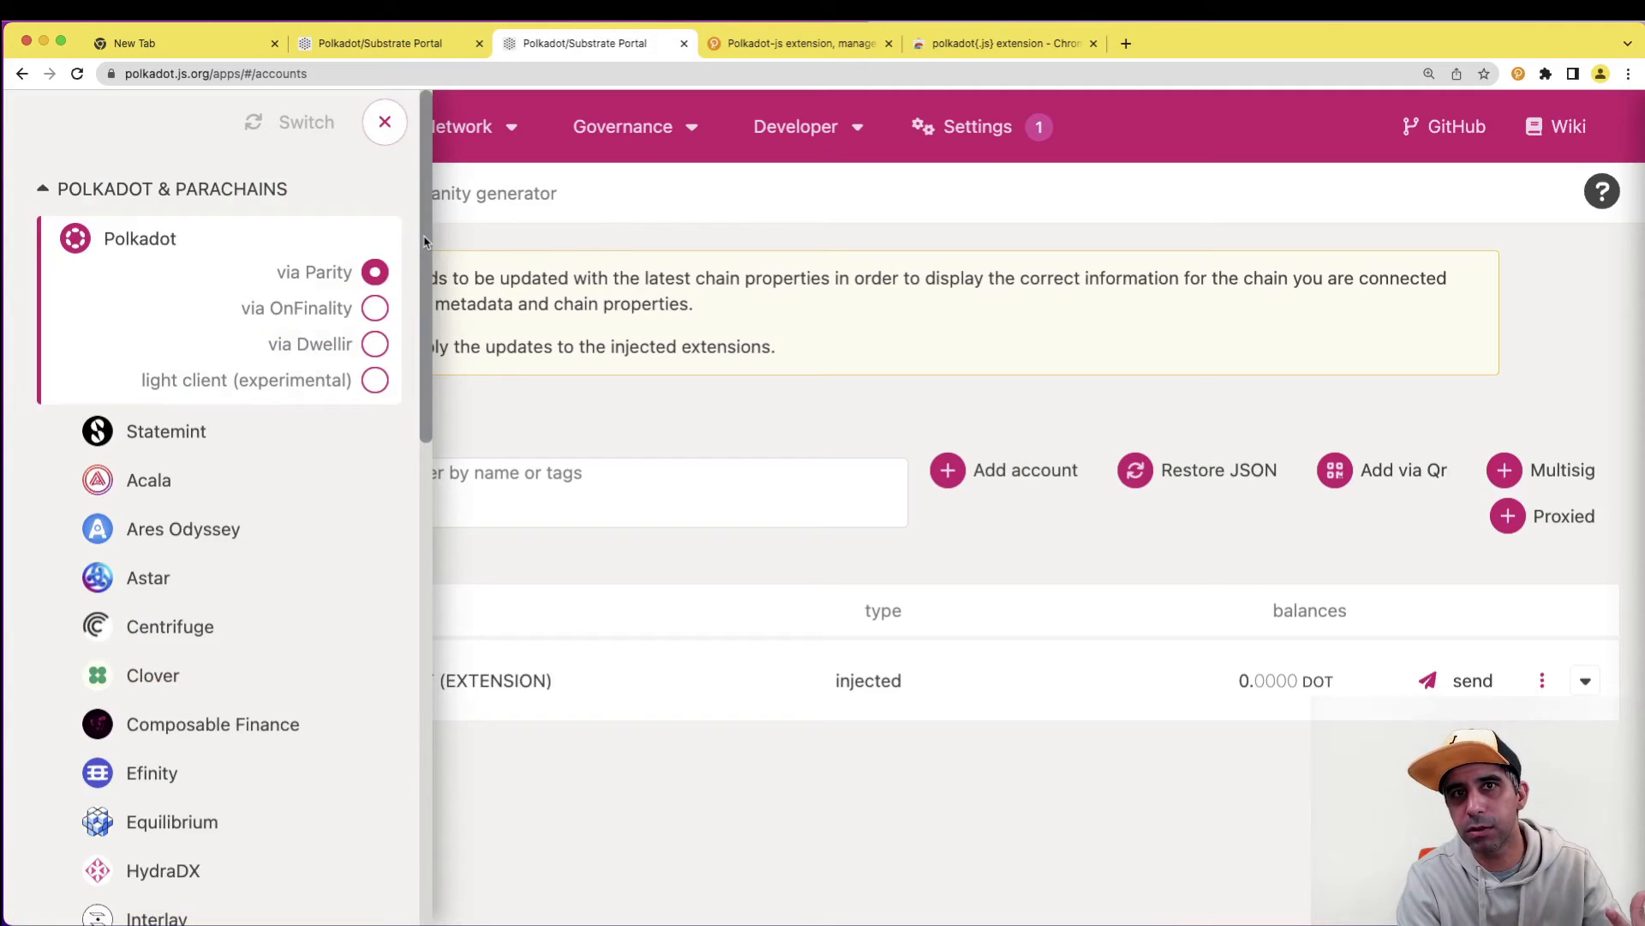
{"action": "scroll", "coordinate": [403, 480], "scroll_direction": "down", "scroll_amount": 10}
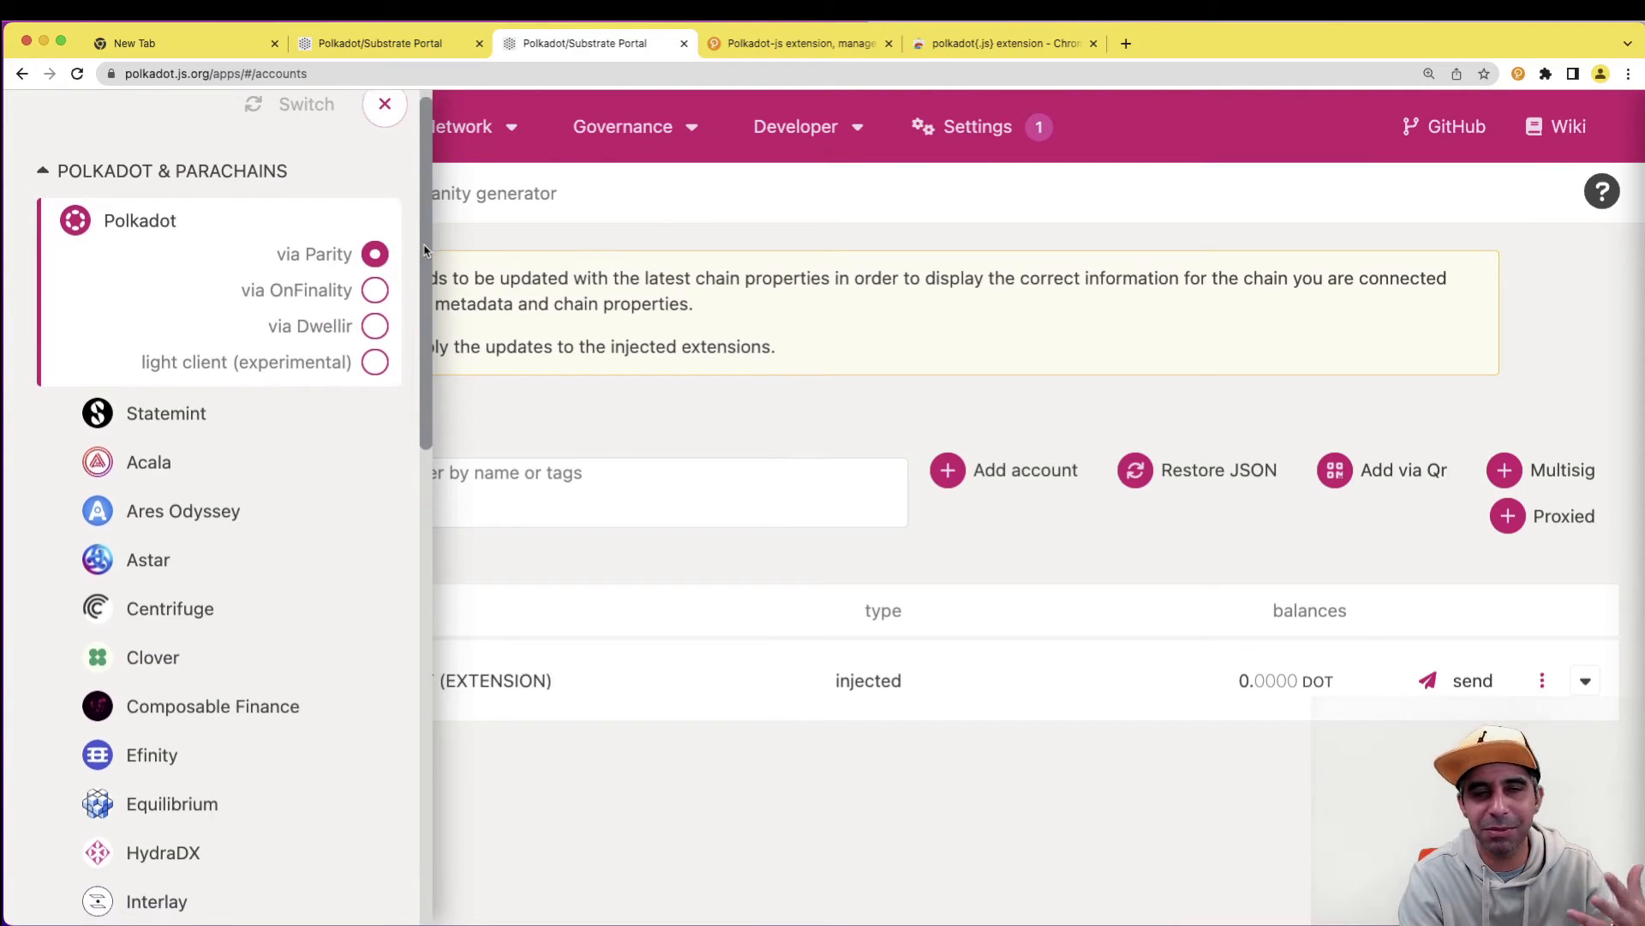
{"action": "scroll", "coordinate": [377, 686], "scroll_direction": "down", "scroll_amount": 3}
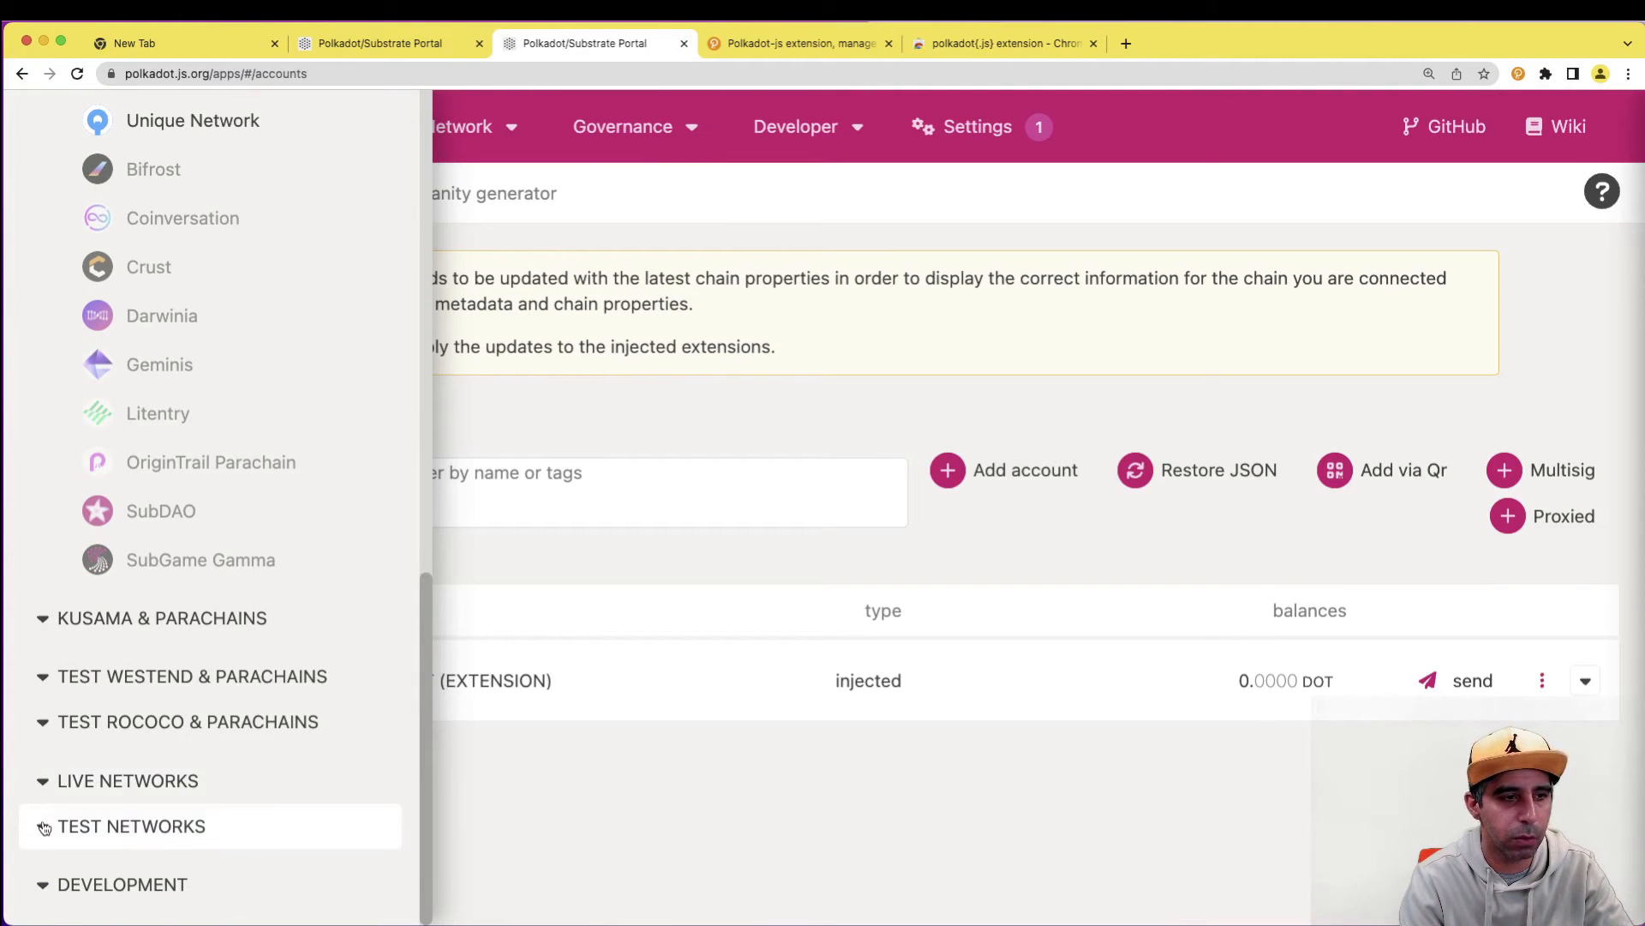
{"action": "left_click", "coordinate": [33, 811]}
{"action": "scroll", "coordinate": [221, 647], "scroll_direction": "down", "scroll_amount": 10}
{"action": "scroll", "coordinate": [284, 366], "scroll_direction": "up", "scroll_amount": 1}
{"action": "scroll", "coordinate": [283, 366], "scroll_direction": "up", "scroll_amount": 10}
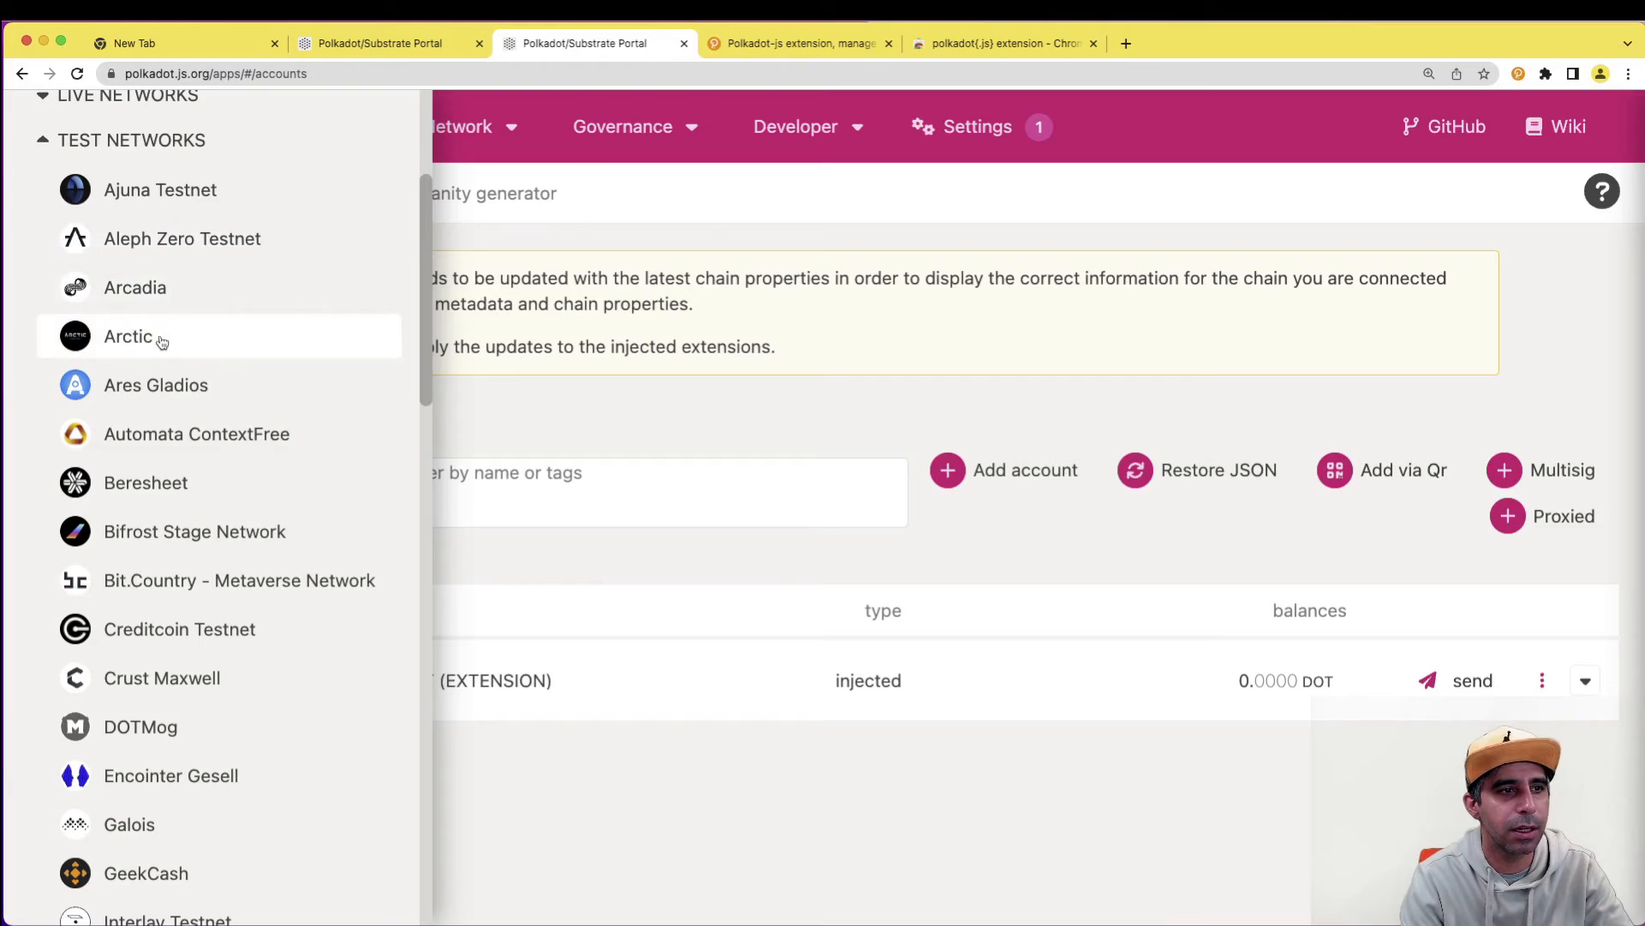
{"action": "left_click", "coordinate": [149, 341]}
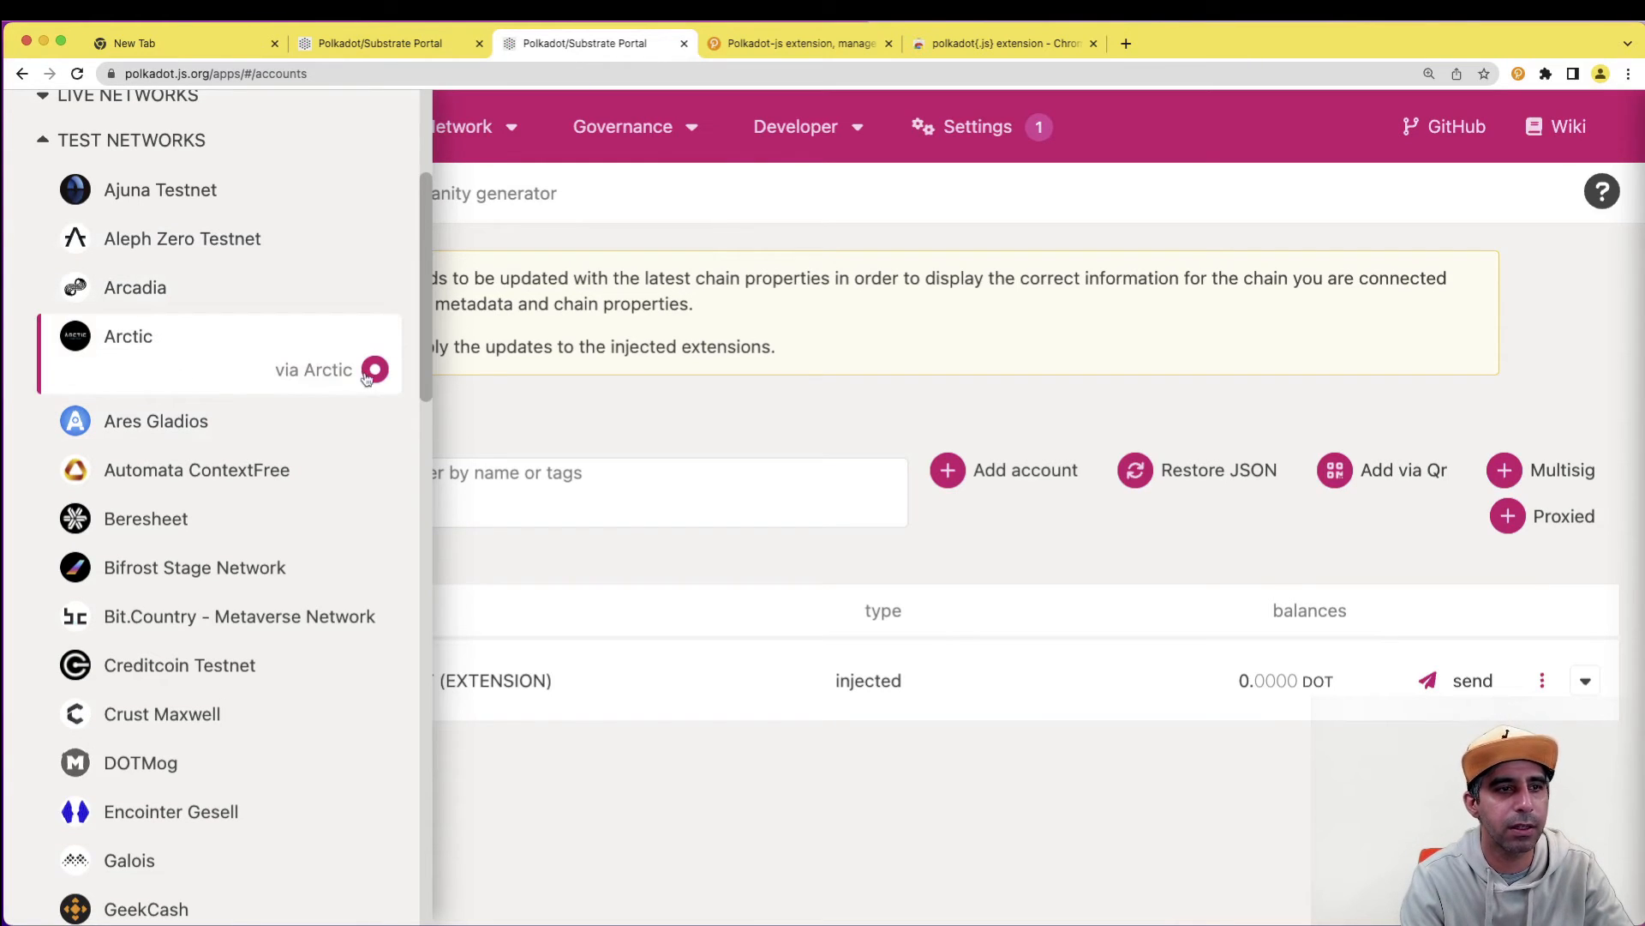
{"action": "scroll", "coordinate": [362, 366], "scroll_direction": "up", "scroll_amount": 3}
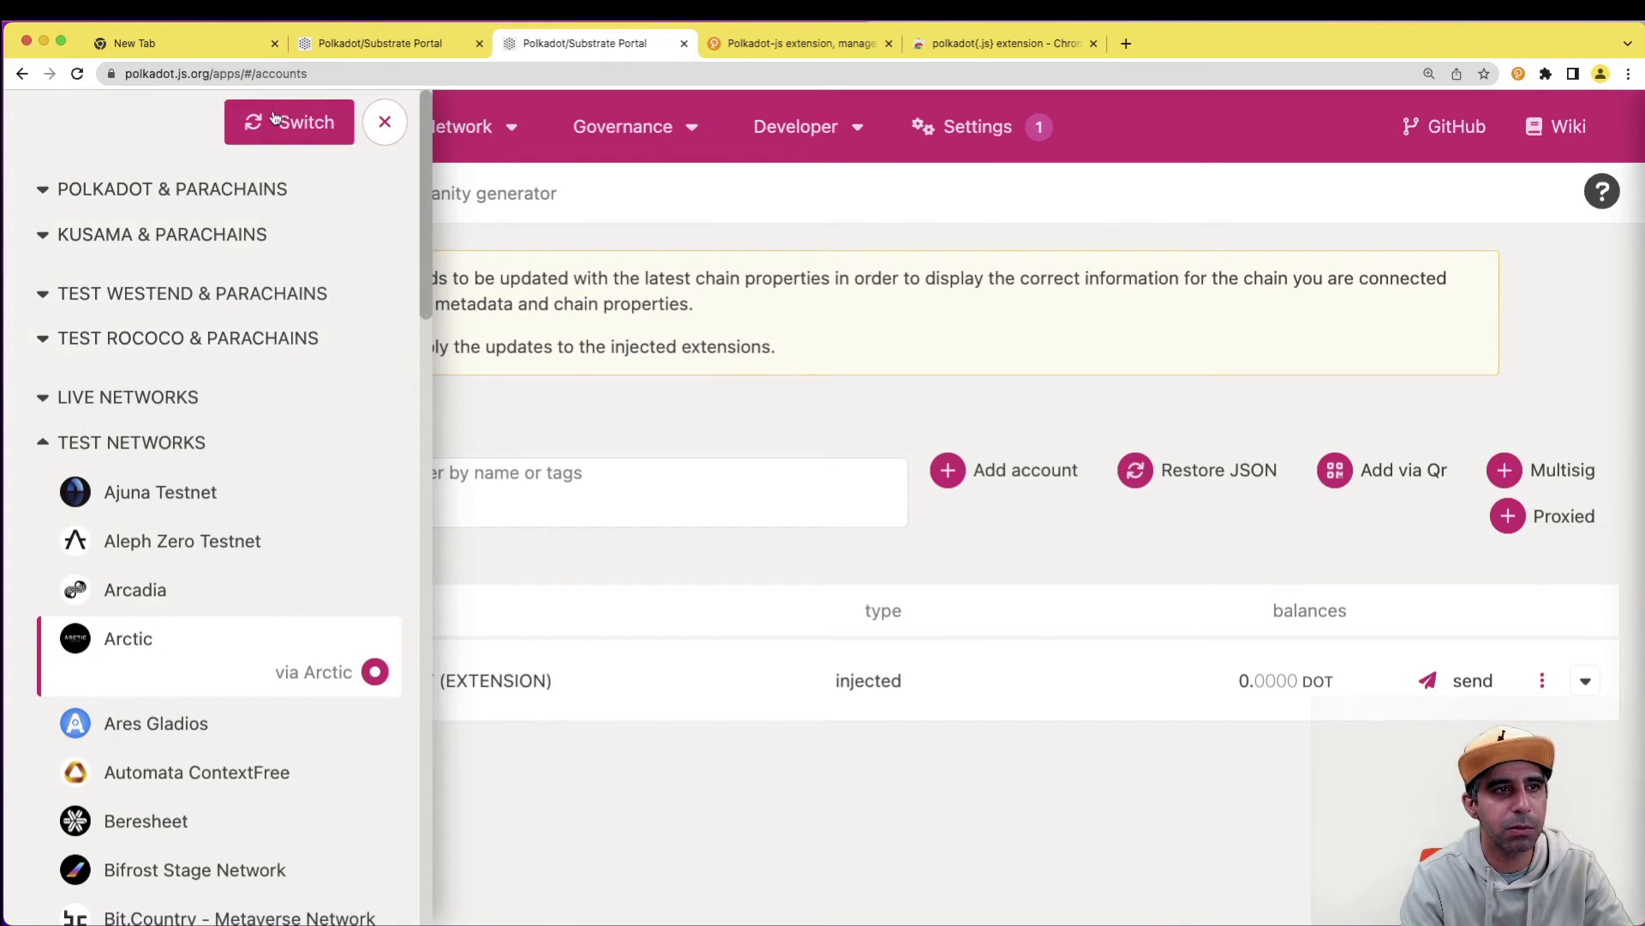
{"action": "left_click", "coordinate": [290, 107]}
{"action": "mouse_move", "coordinate": [291, 120]}
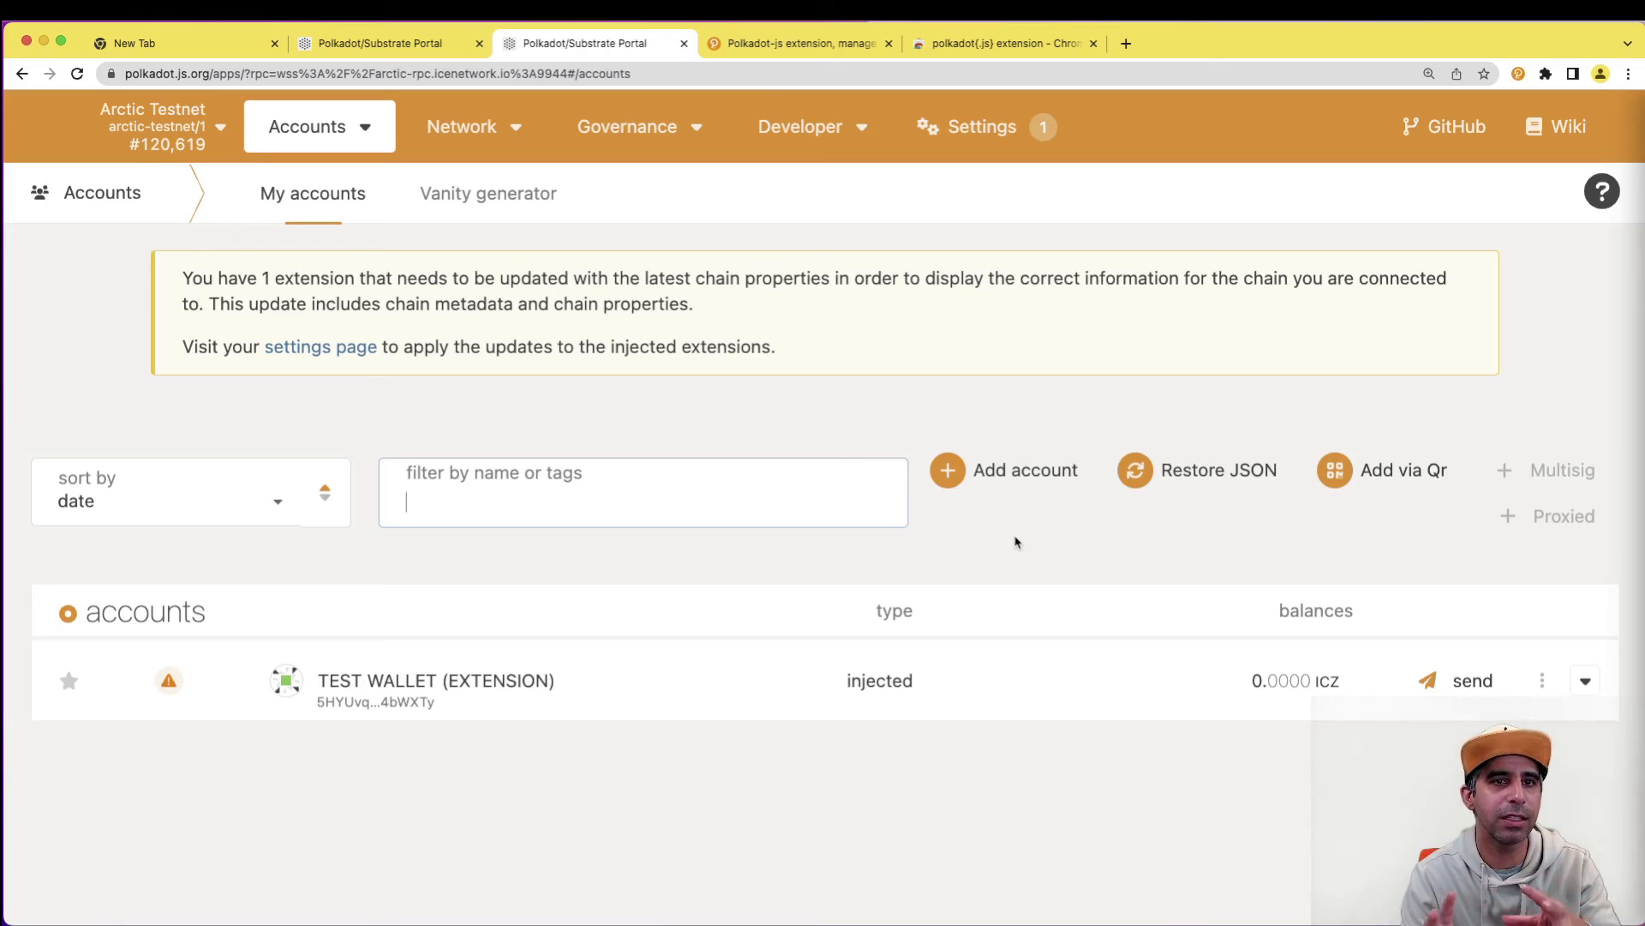
Examine the extension's settings and the test wallet's account export form, and close the extension without exporting the account
{"action": "left_click", "coordinate": [1518, 74]}
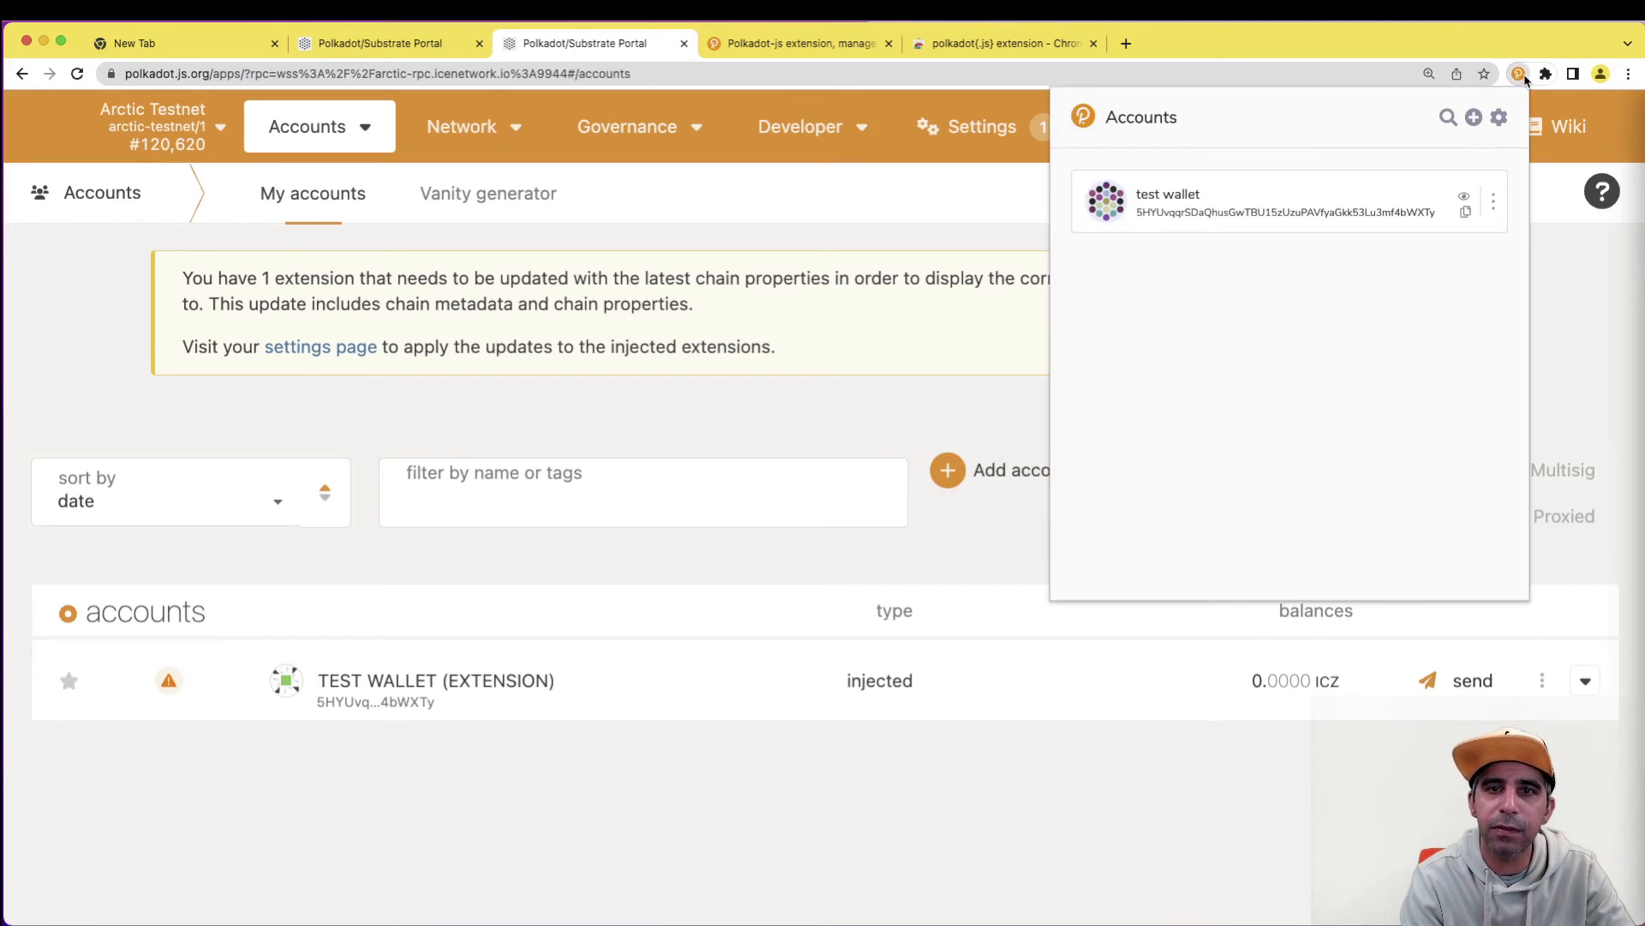
{"action": "left_click", "coordinate": [1499, 120]}
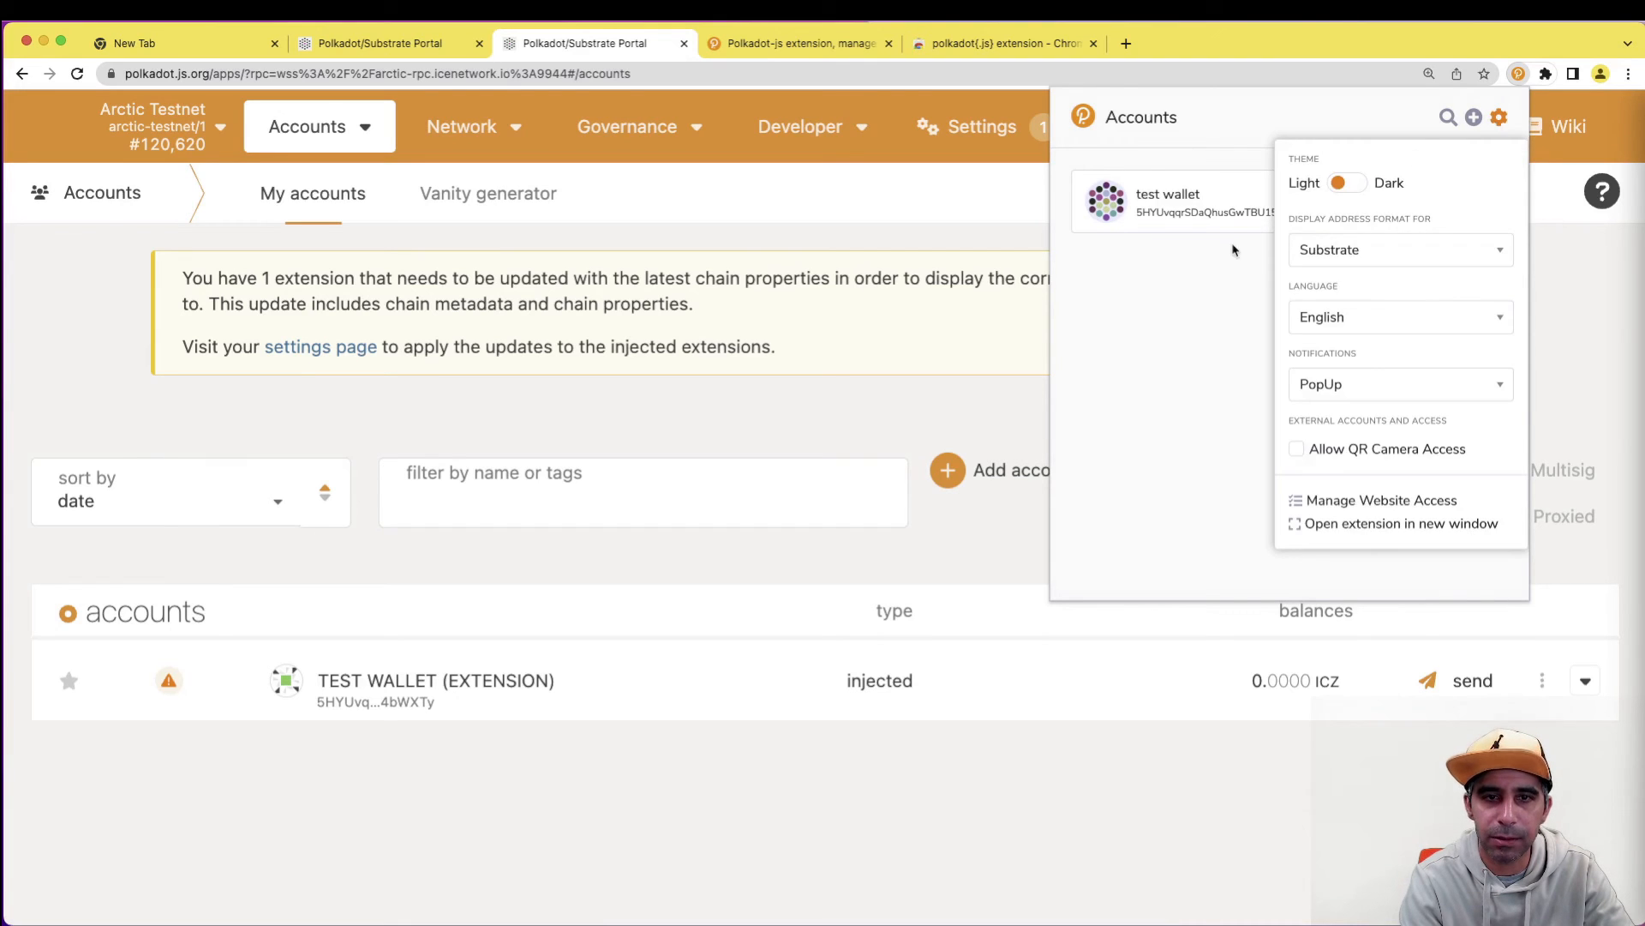
{"action": "left_click", "coordinate": [1229, 272]}
{"action": "left_click", "coordinate": [1493, 203]}
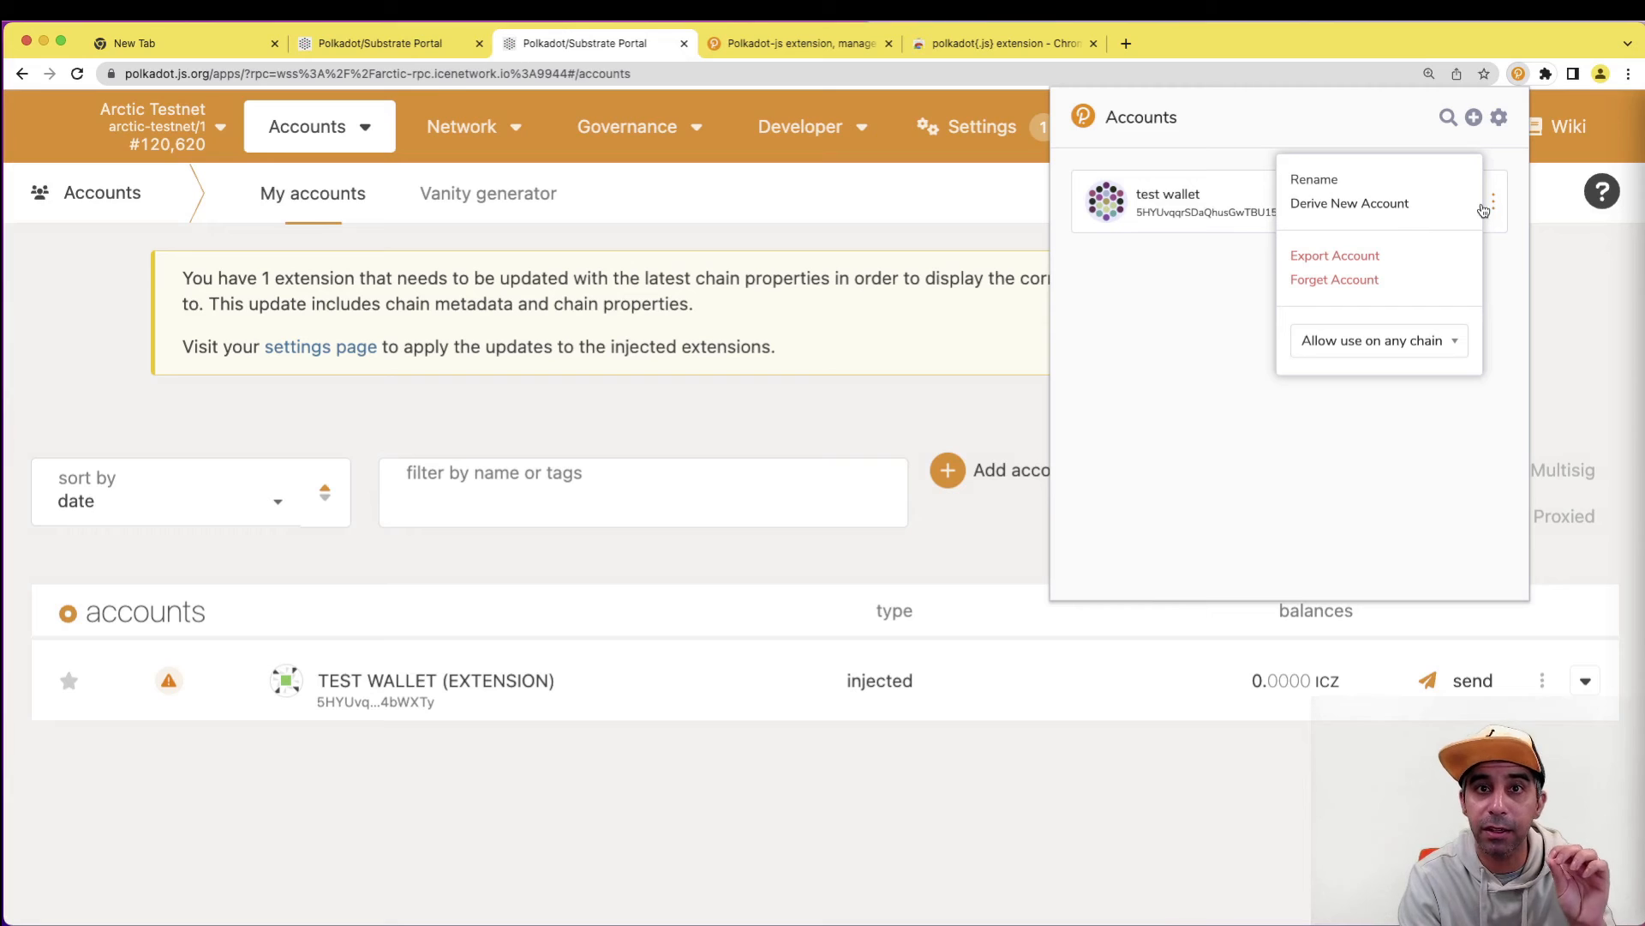
{"action": "left_click", "coordinate": [1348, 261]}
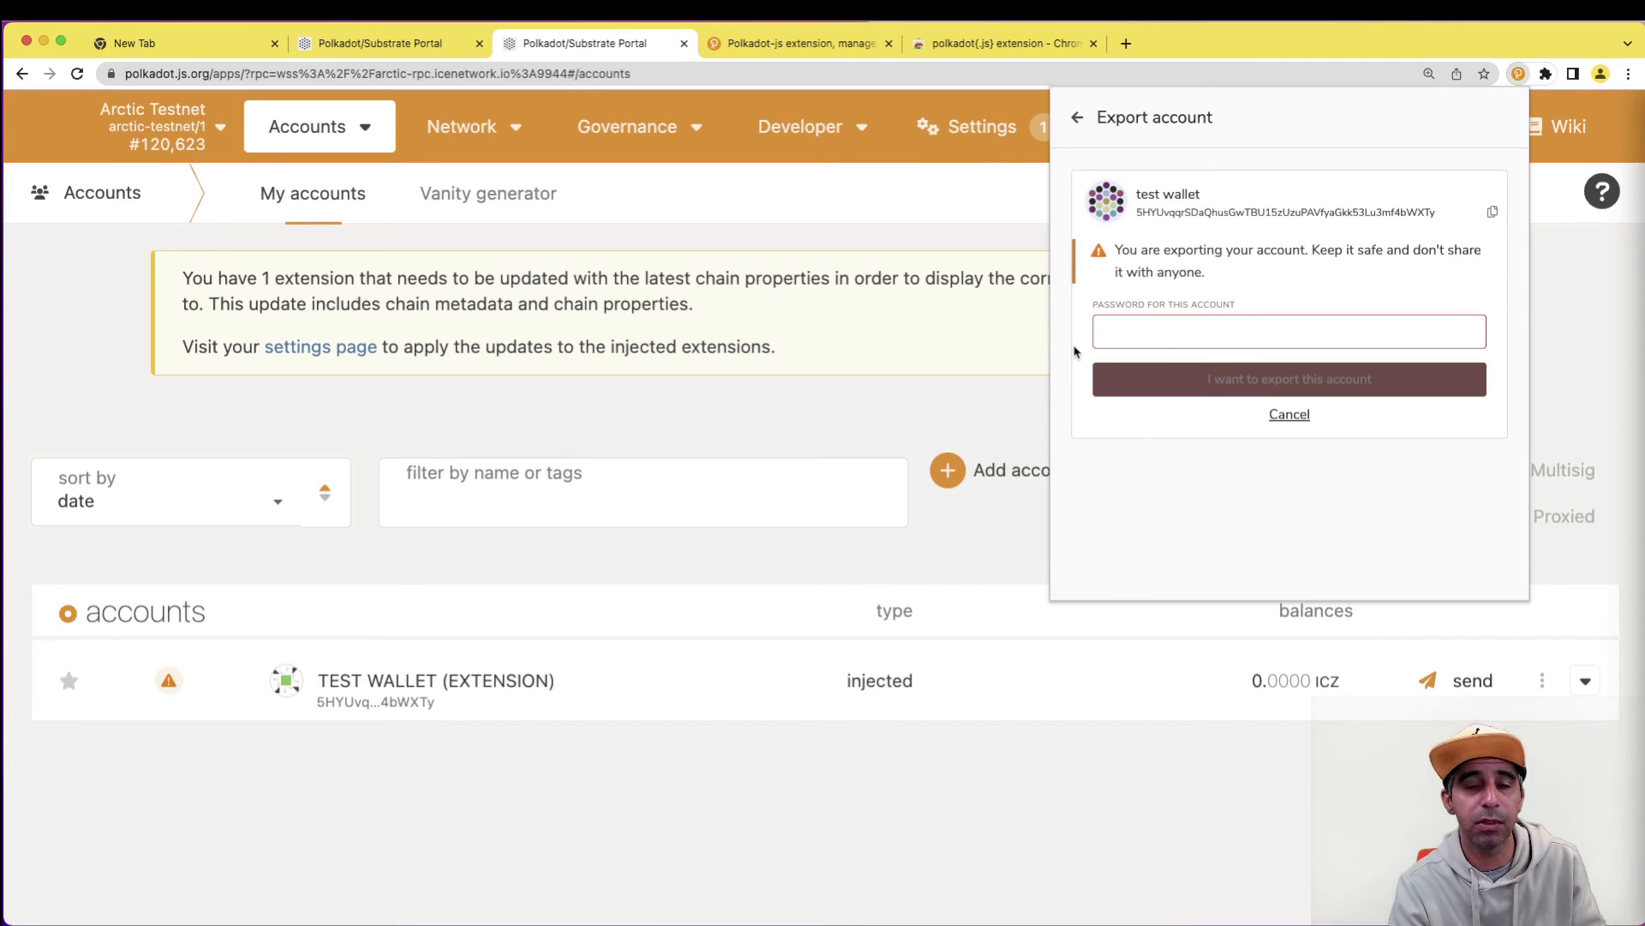
{"action": "left_click", "coordinate": [1080, 119]}
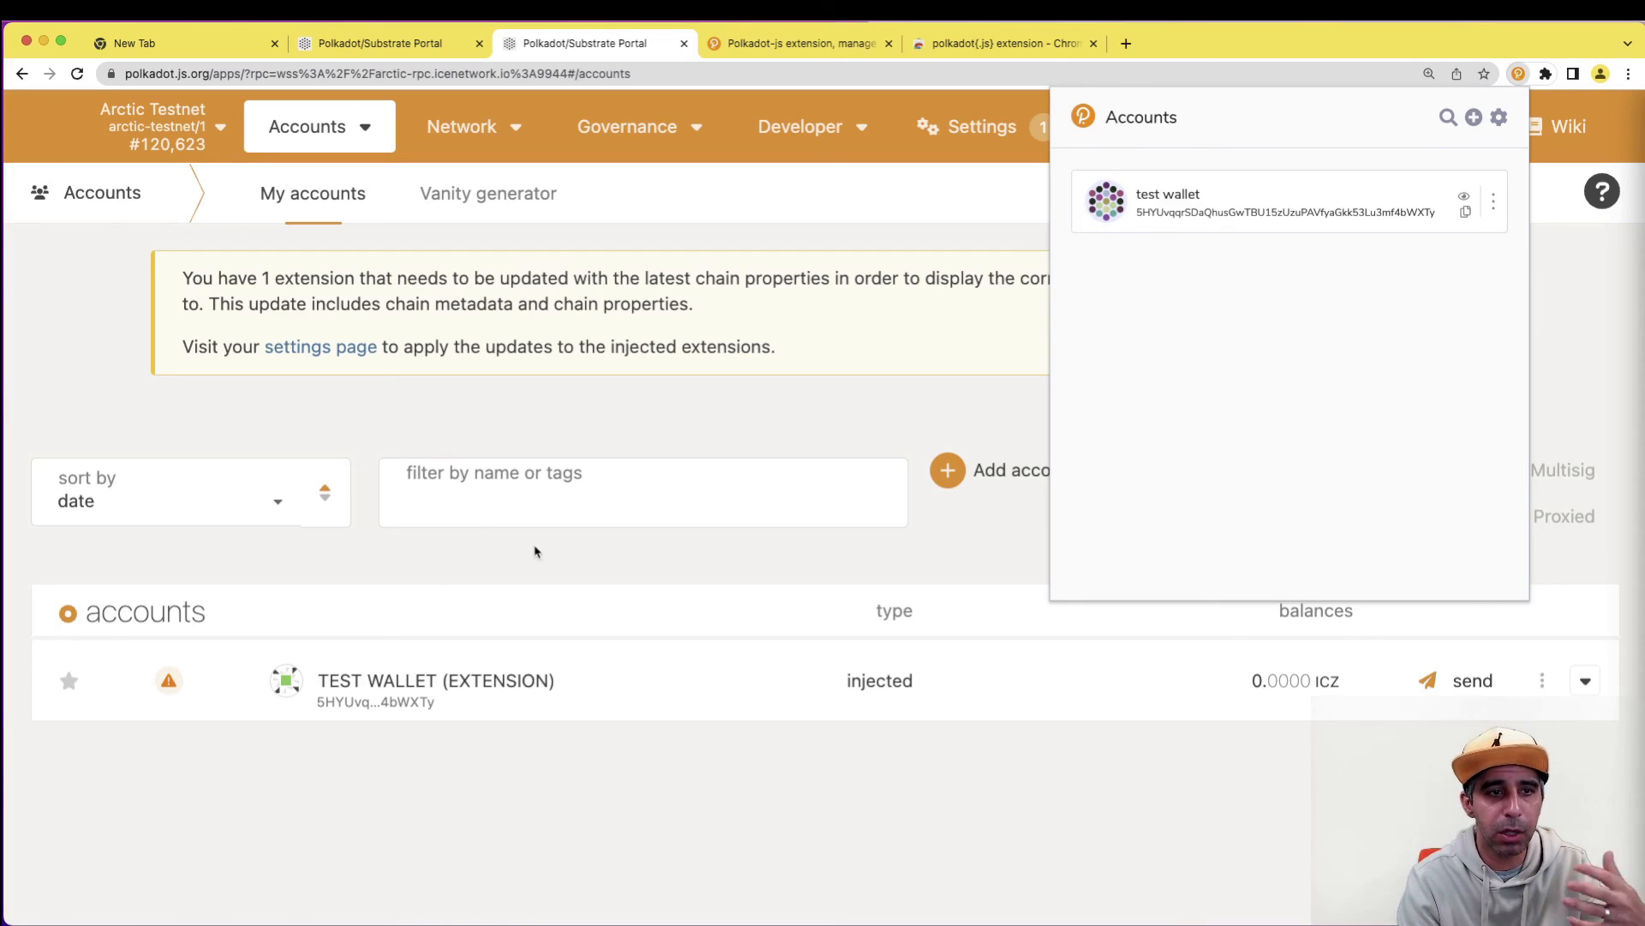
{"action": "left_click", "coordinate": [774, 645]}
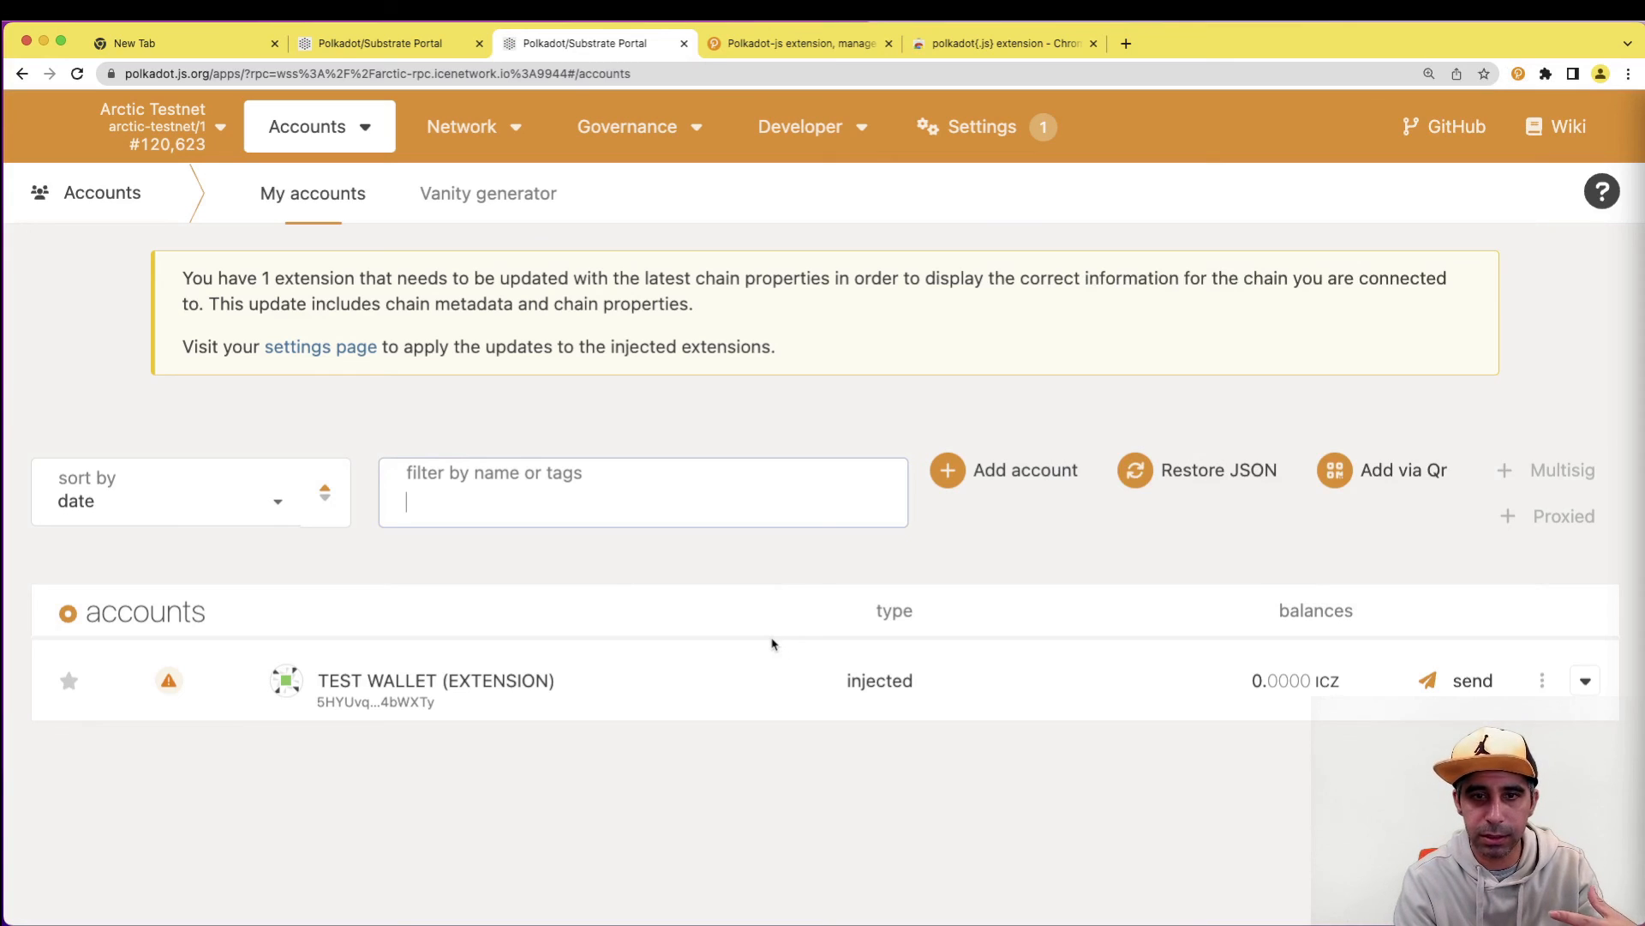